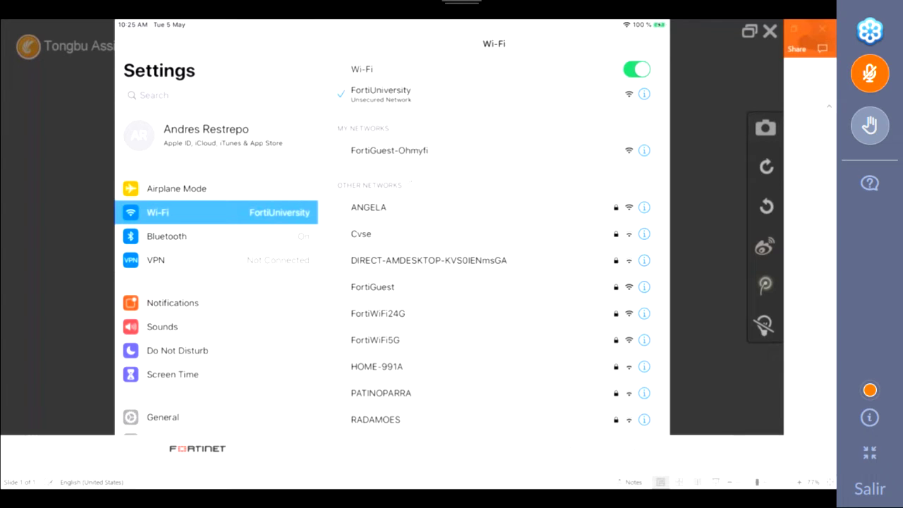
Step: Hide the iPad mirror and bring up the fnac2 FortiNAC-VM-CA Host View tab in Firefox
click(750, 31)
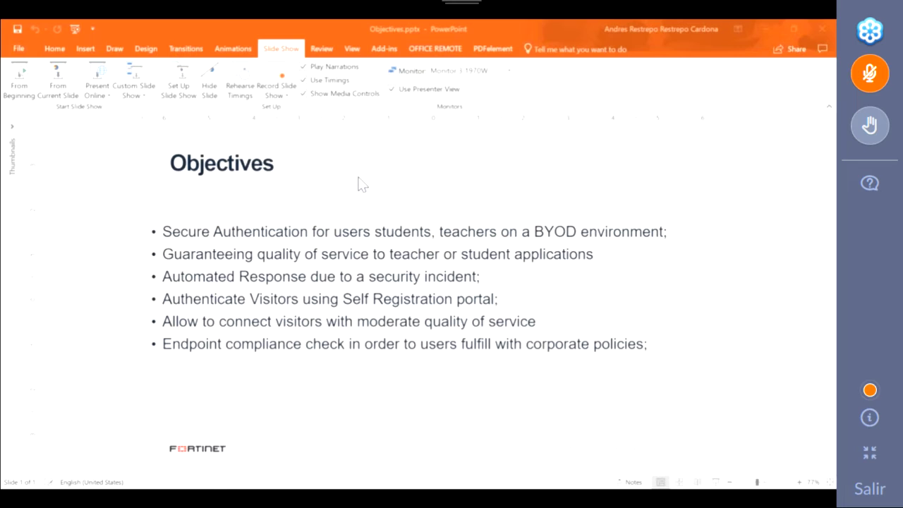
key(alt+Tab)
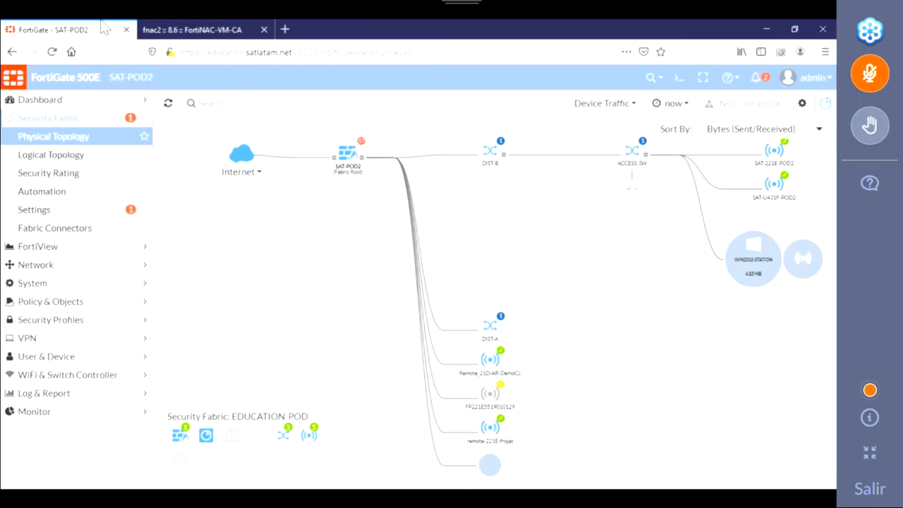
click(192, 29)
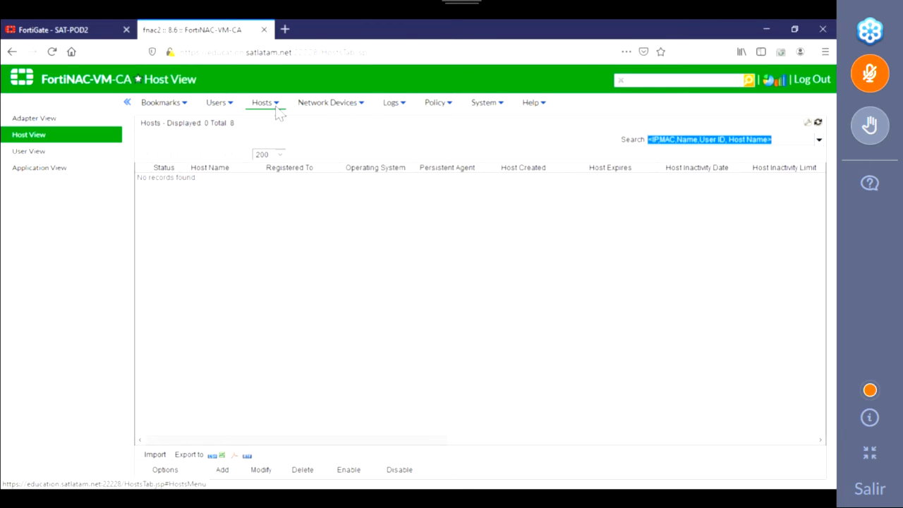
Step: Quick-filter the host list by the teacher's user ID and expand the iPad's adapter details
click(787, 139)
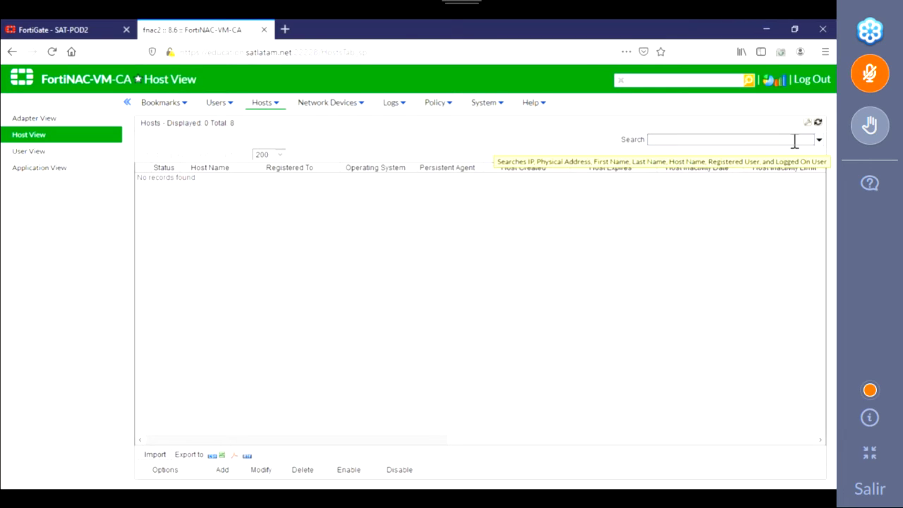
click(819, 140)
click(705, 158)
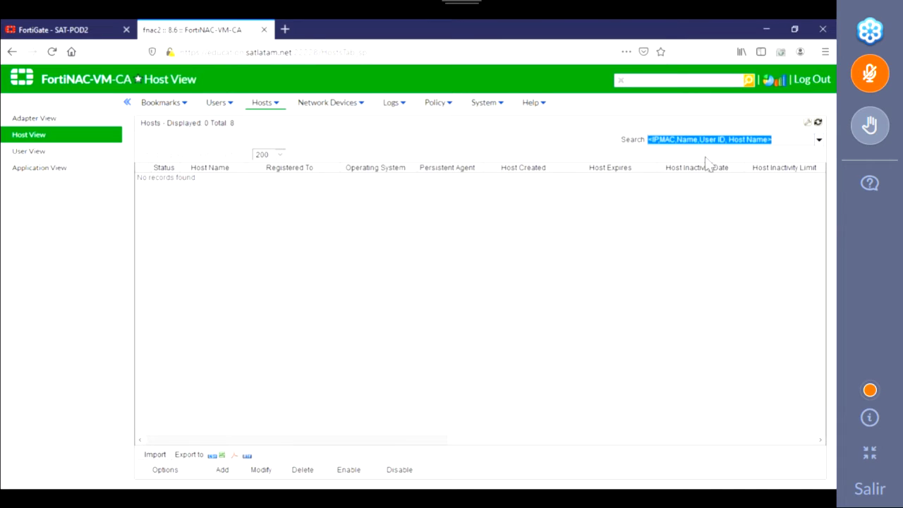
text(teacher)
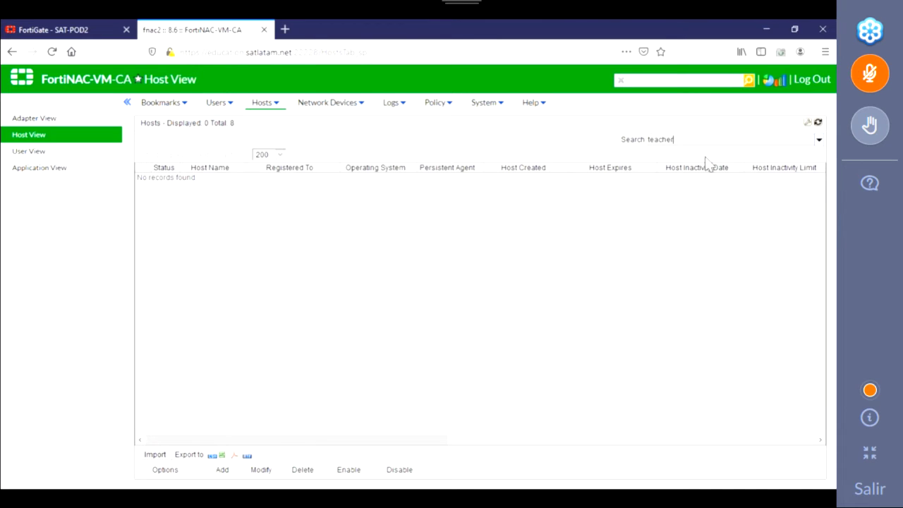
text(5)
key(Return)
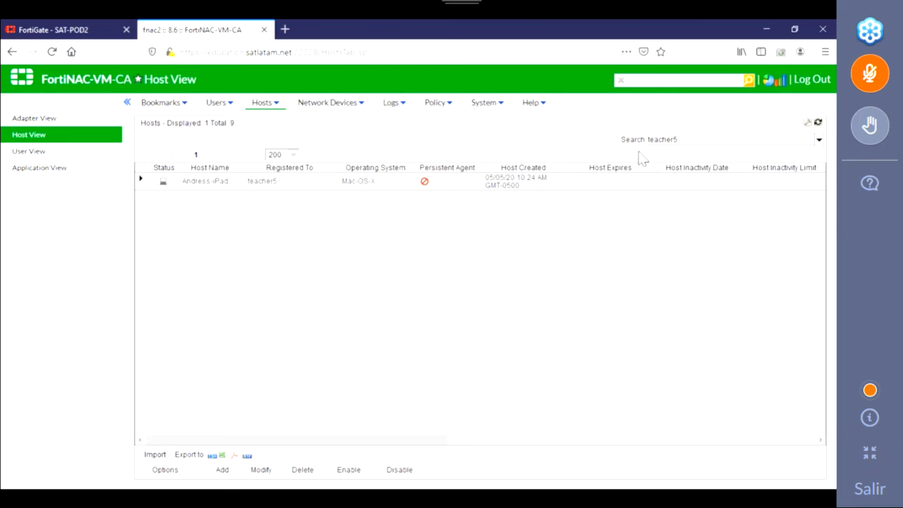
click(140, 181)
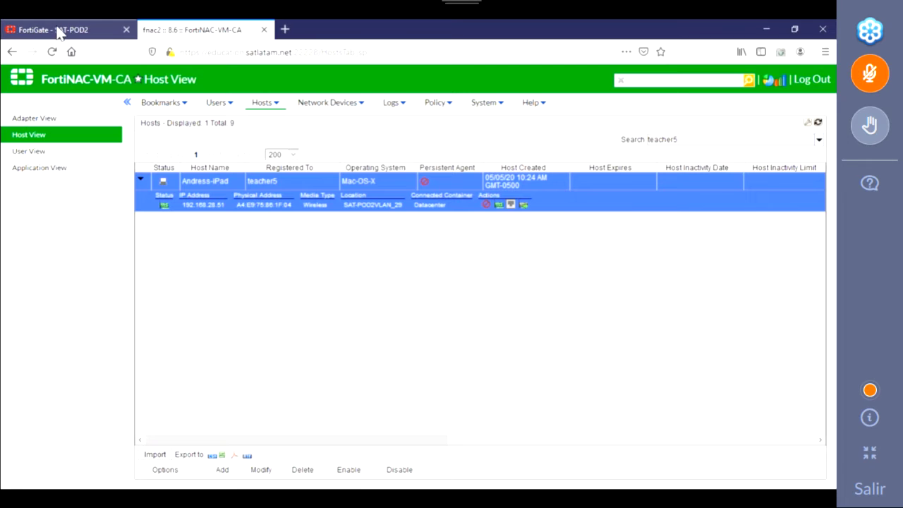
click(57, 29)
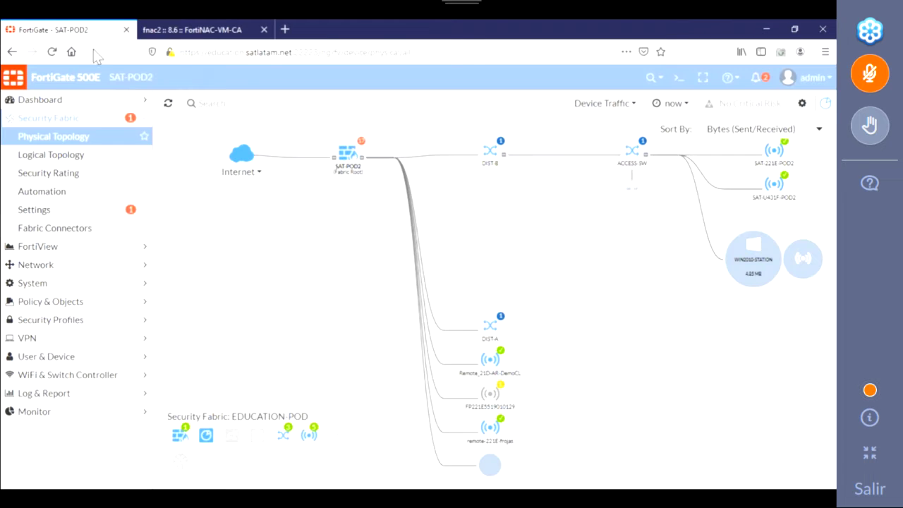
Step: Reload FortiGate's Security Fabric Physical Topology map, then return to the FortiNAC Host View
click(49, 138)
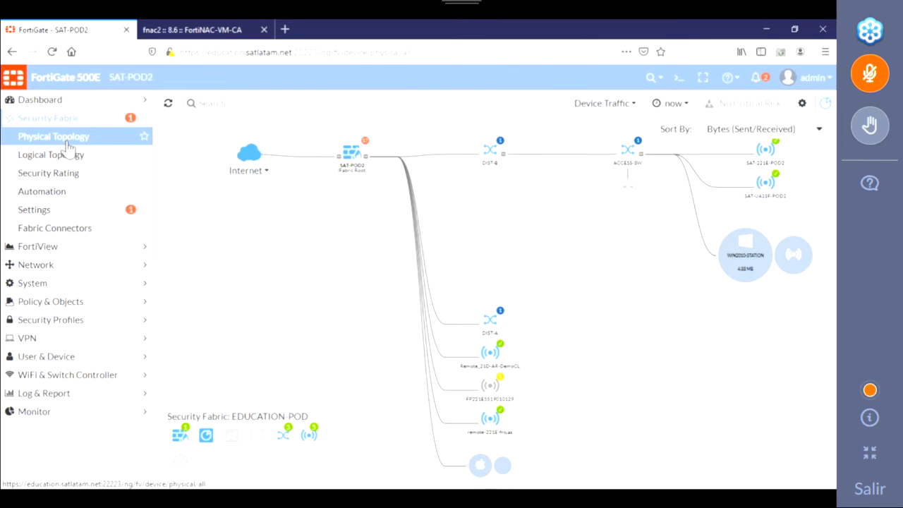
click(190, 31)
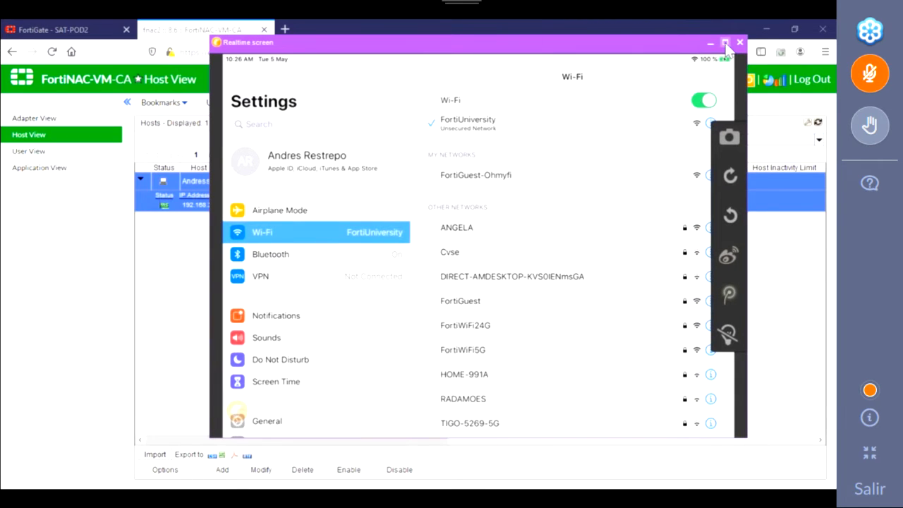
Step: Maximize the iPad mirror and play the recommended YouTube video 'Loneliness Explained'
click(726, 42)
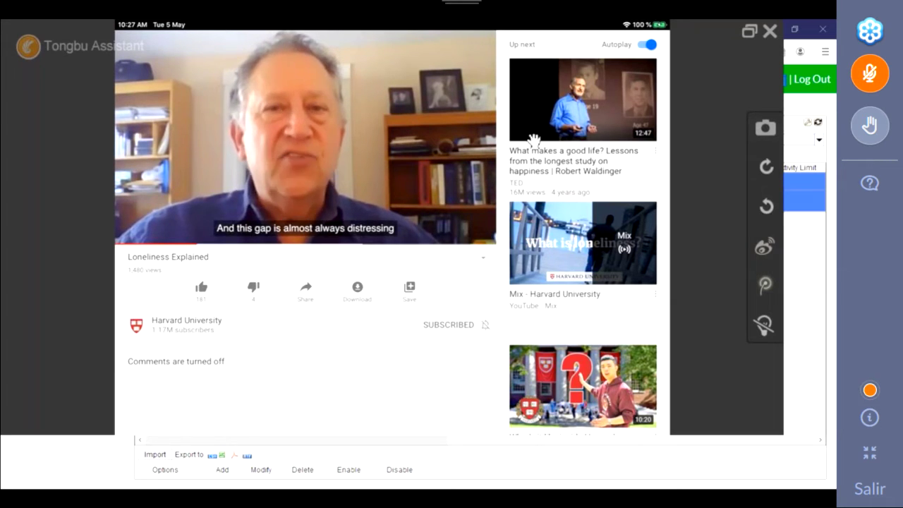
click(534, 138)
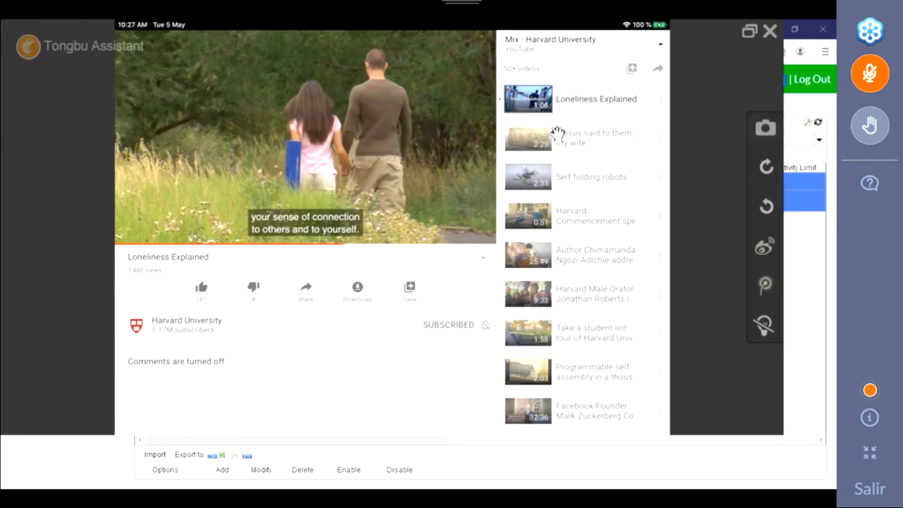
Step: Hide the iPad mirror and open FortiGate's Policy & Objects > Traffic Shapers list
click(750, 32)
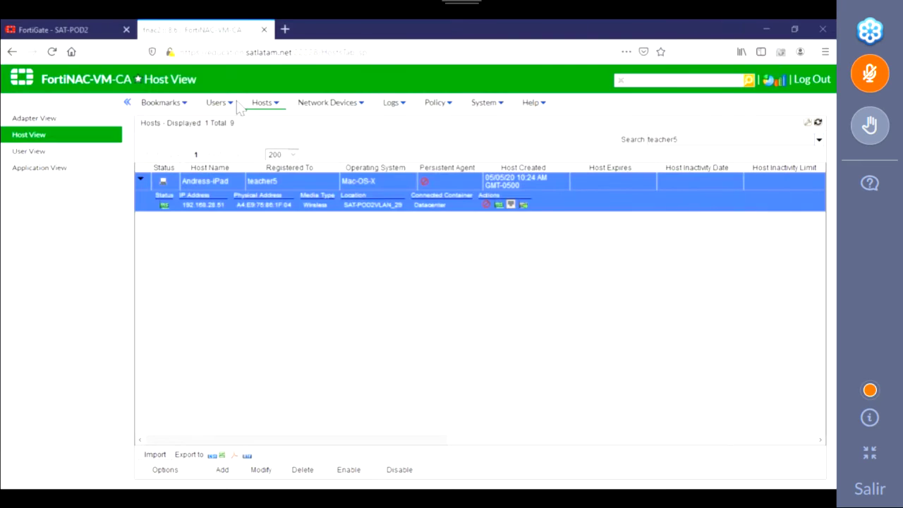
click(92, 31)
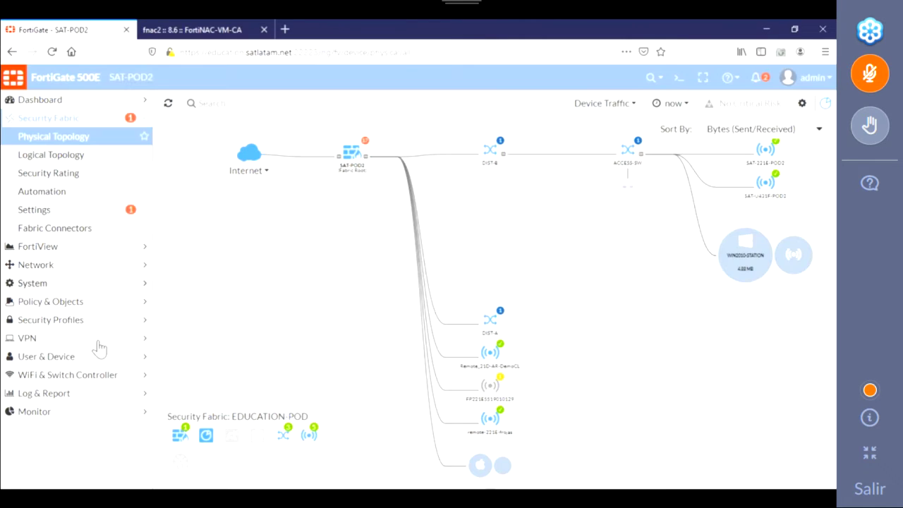
click(66, 303)
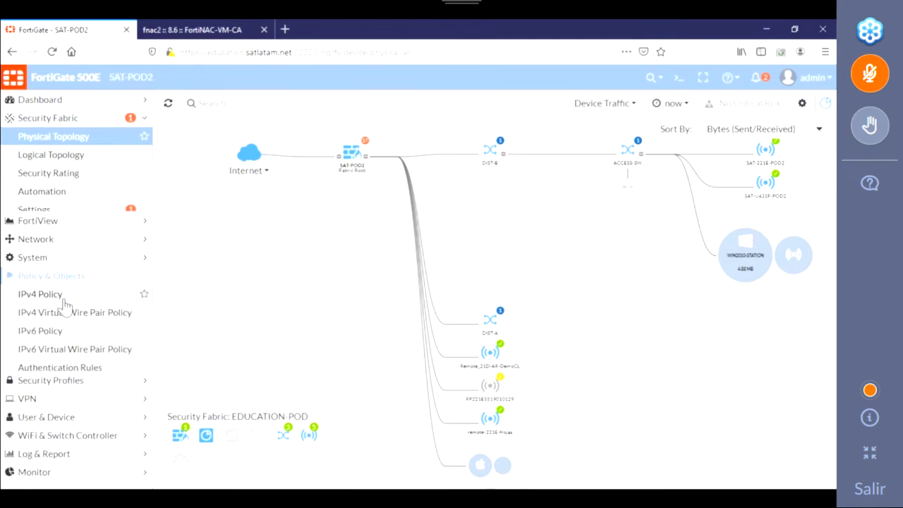
scroll(77, 342, down, 3)
scroll(74, 345, down, 2)
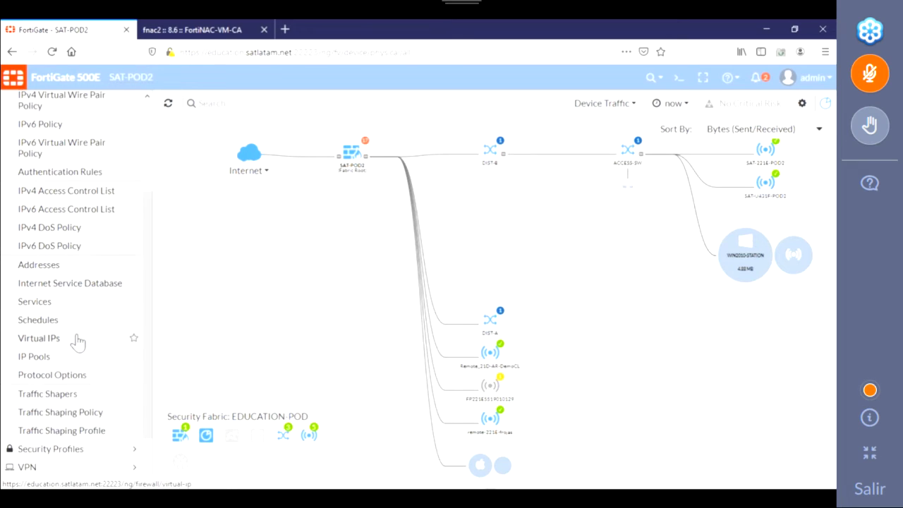
click(62, 337)
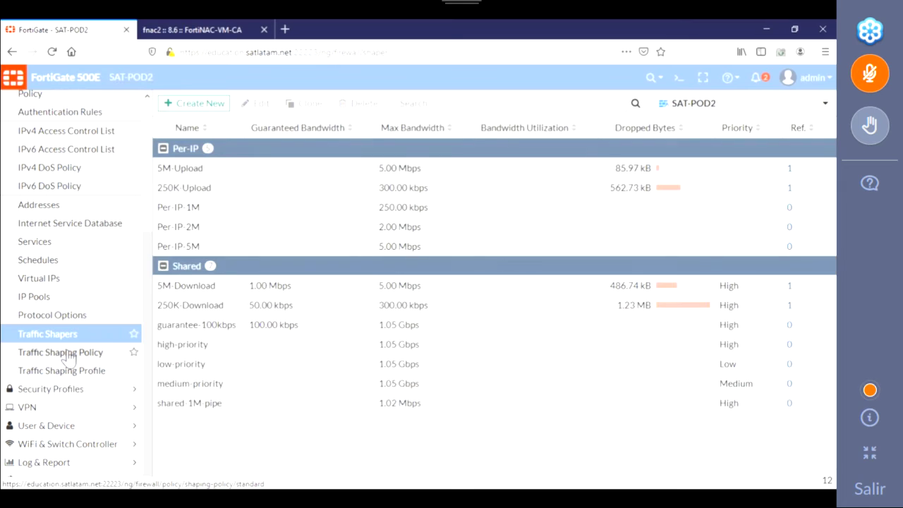
Step: Review the 5M-Upload and 5M-Download shapers, then open Traffic Shaping Policy
click(266, 176)
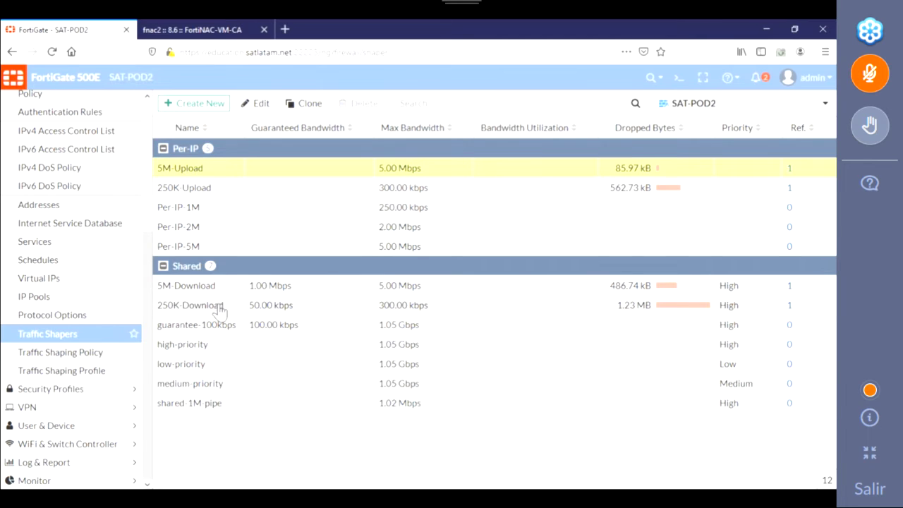
click(254, 291)
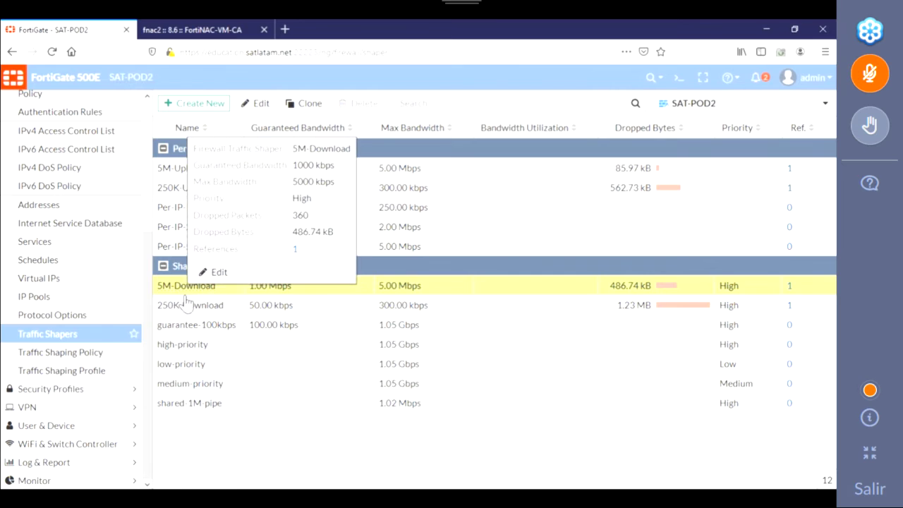
click(75, 353)
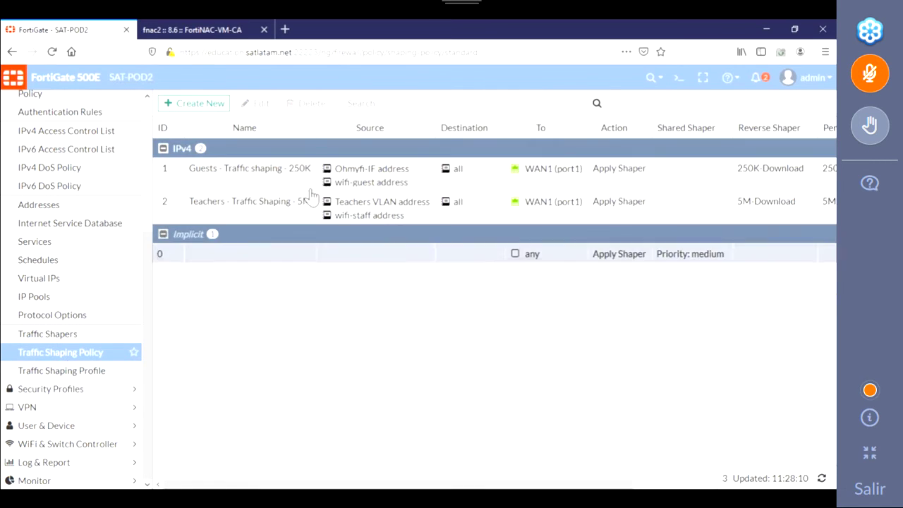
Step: Select the Teachers - Traffic Shaping - 5M policy and move the iPad mirror over the list
click(250, 219)
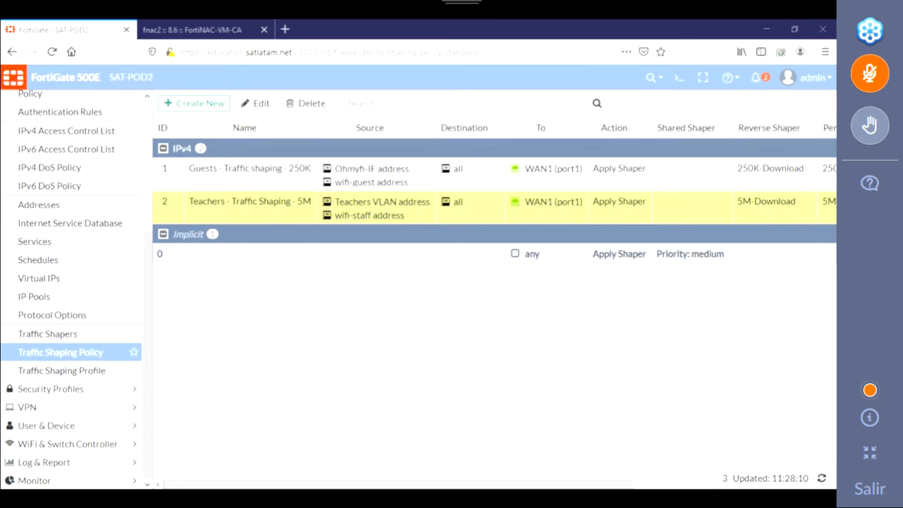
drag(246, 185, 445, 58)
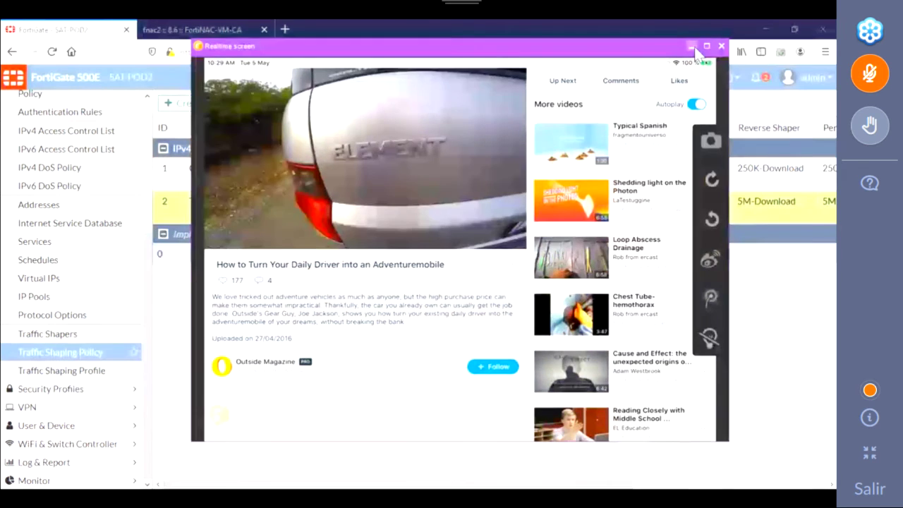
Step: Load the FortiGuard malicious test page on the iPad, then hide the mirror and return to FortiNAC
click(692, 45)
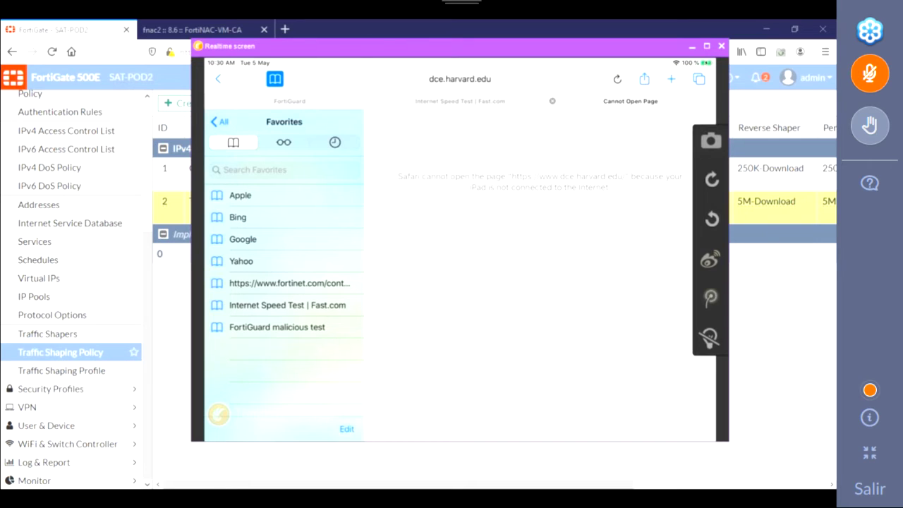
click(277, 327)
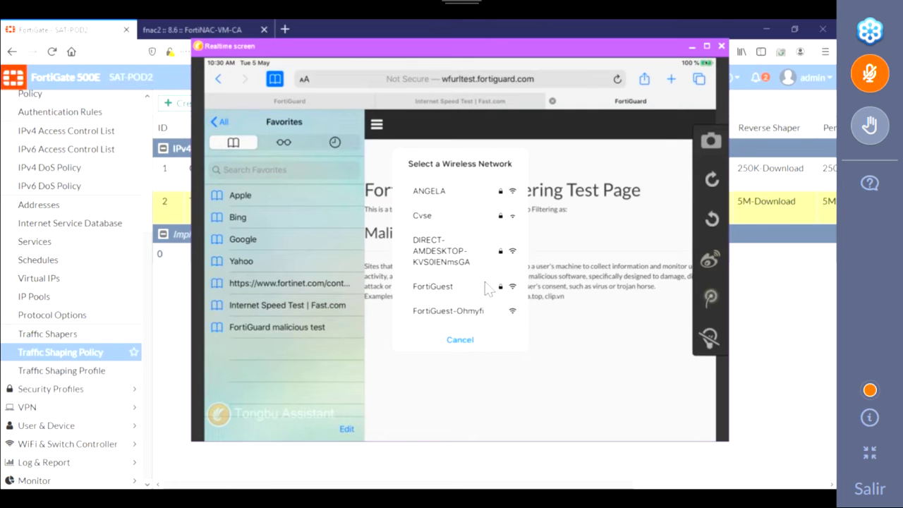
click(692, 47)
click(204, 31)
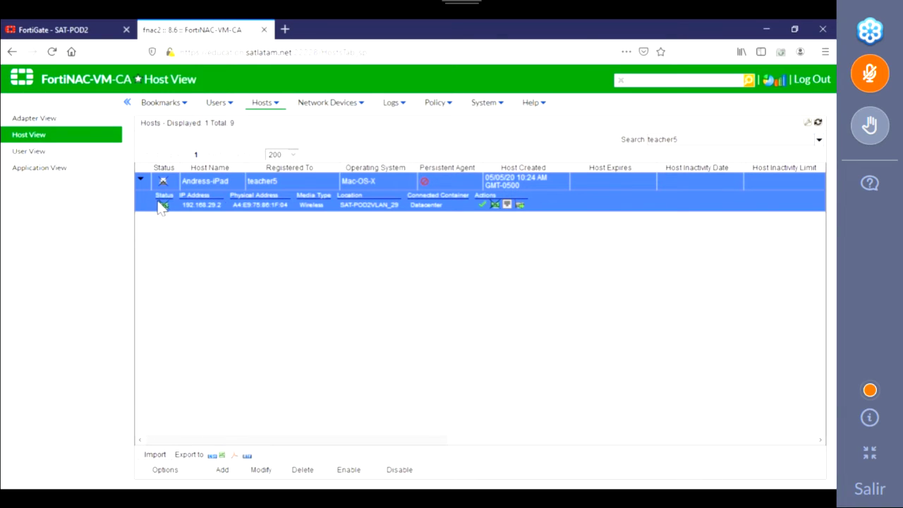
mouse_move(164, 183)
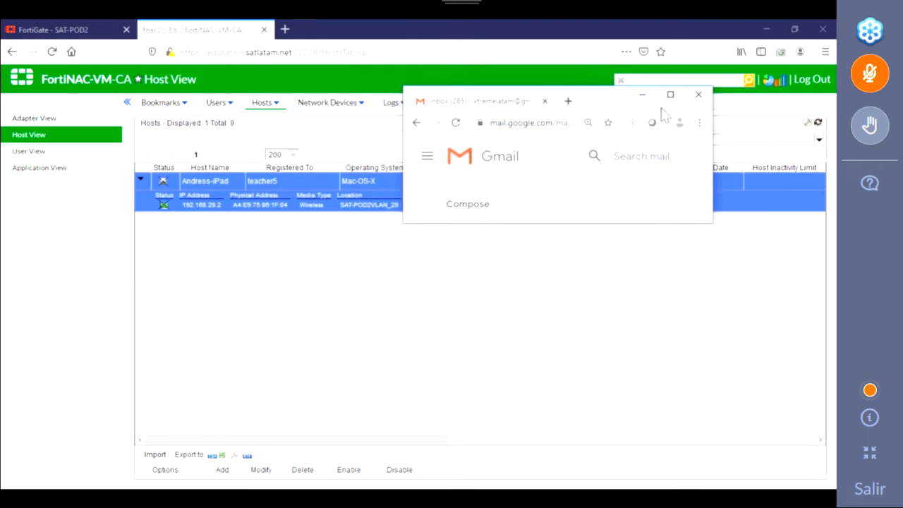
click(669, 94)
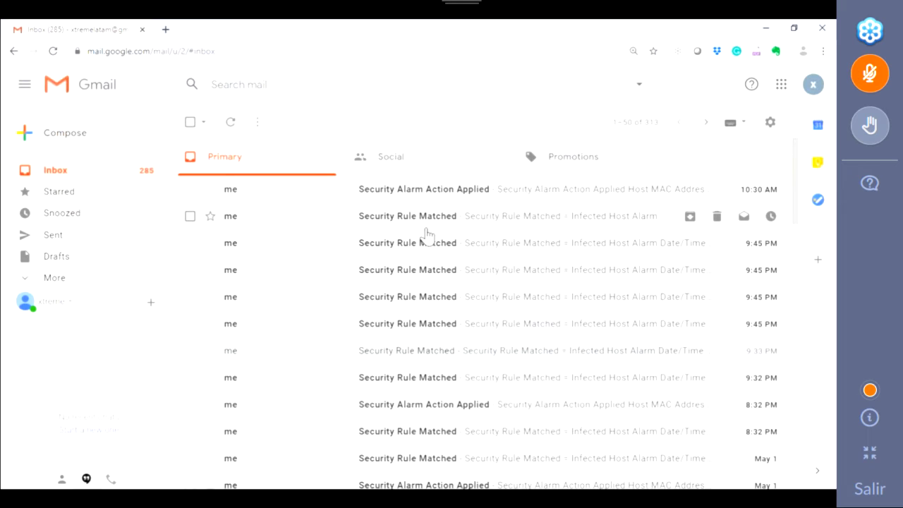
Step: Read the Security Rule Matched alert, highlighting its User ID and Alert Type = utm lines
click(427, 219)
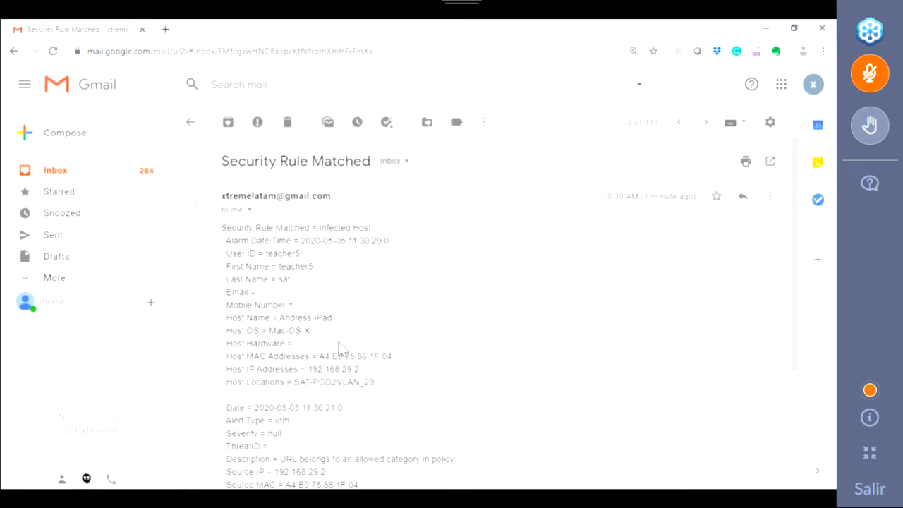
scroll(328, 303, down, 1)
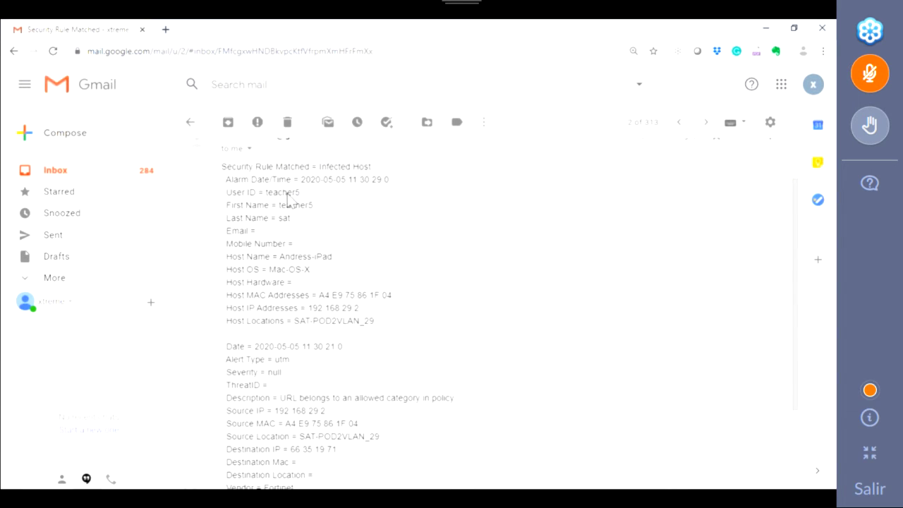
drag(300, 193, 266, 194)
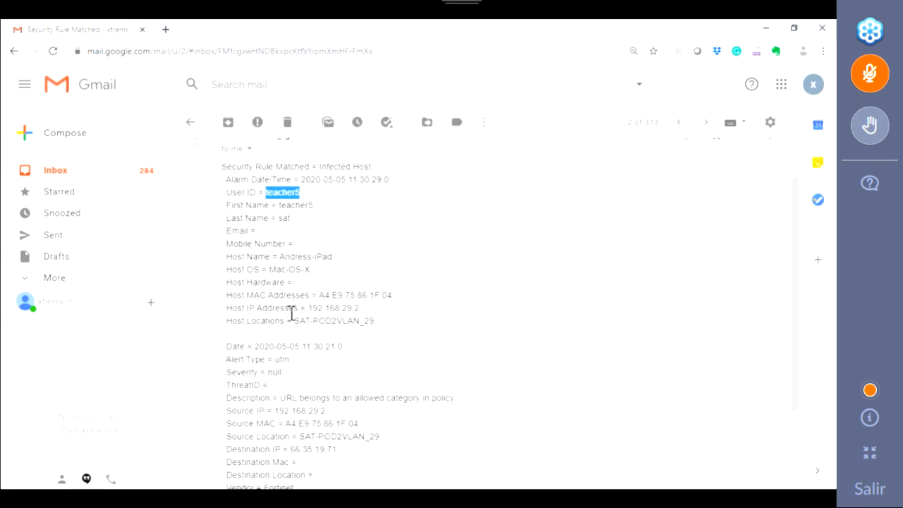
scroll(292, 313, down, 1)
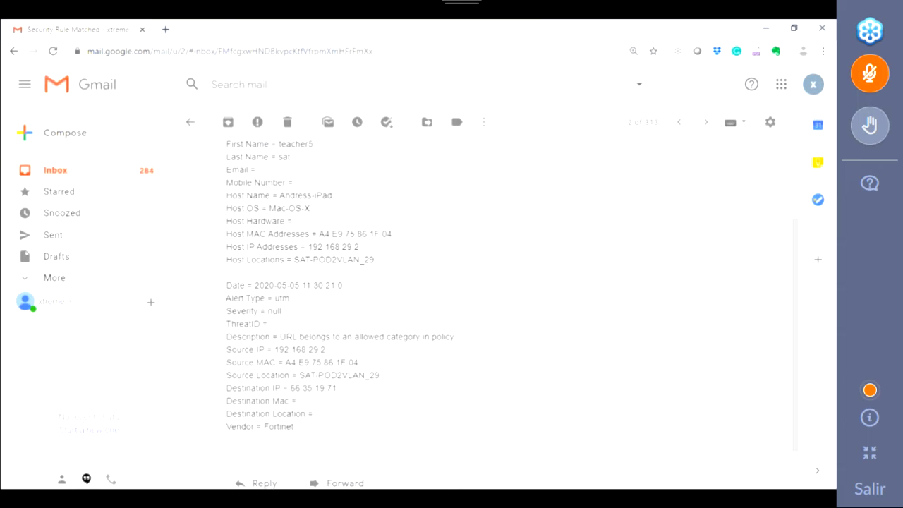
scroll(291, 313, up, 2)
drag(289, 420, 228, 424)
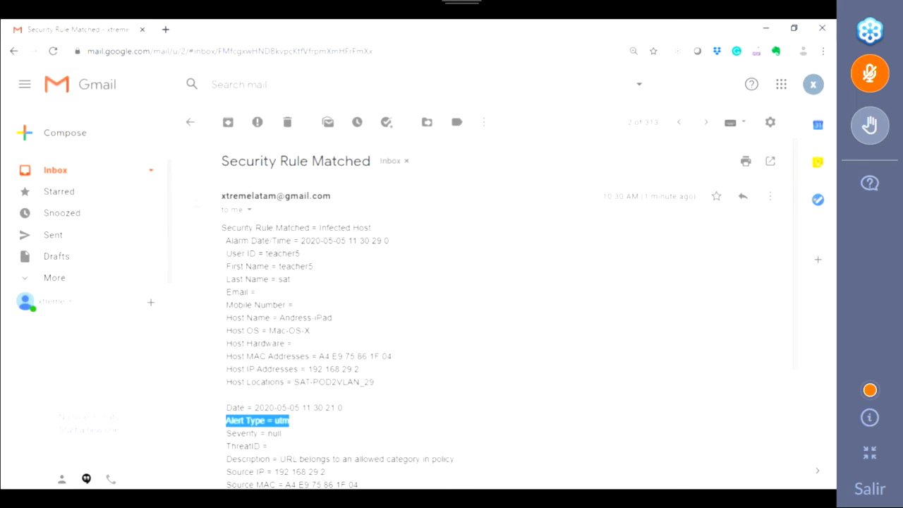
click(55, 170)
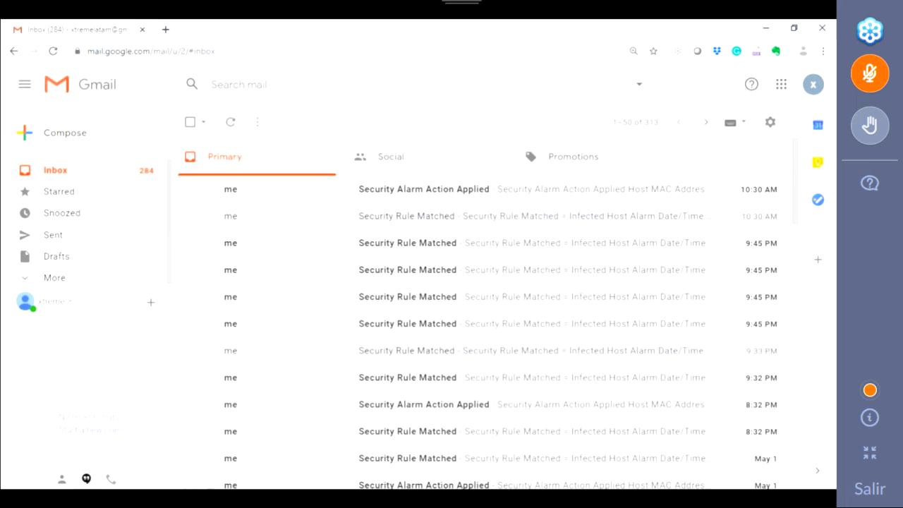
Step: Open the Security Alarm Action Applied email and highlight Infected Host, EXTERNAL_LOGHOSTS_ALARM and DISABLE_HOST
click(438, 202)
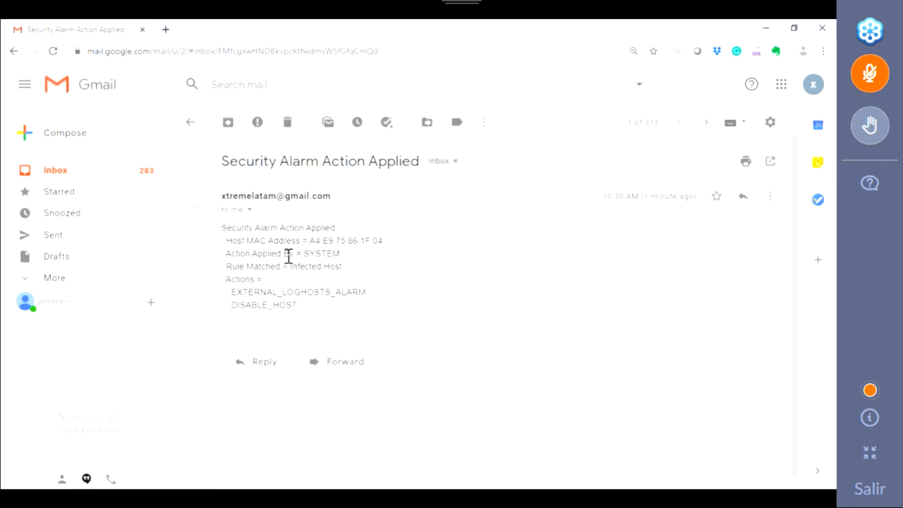
drag(341, 268, 226, 274)
drag(377, 299, 230, 292)
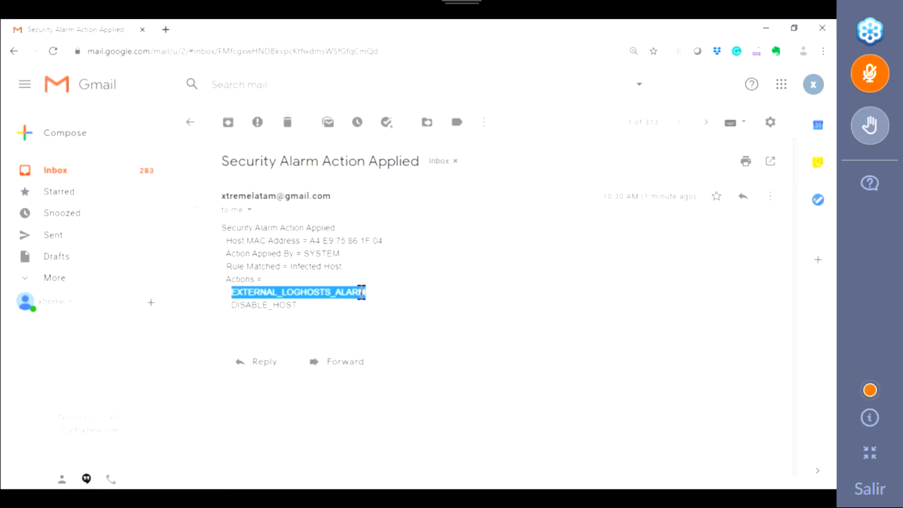
drag(295, 306, 234, 305)
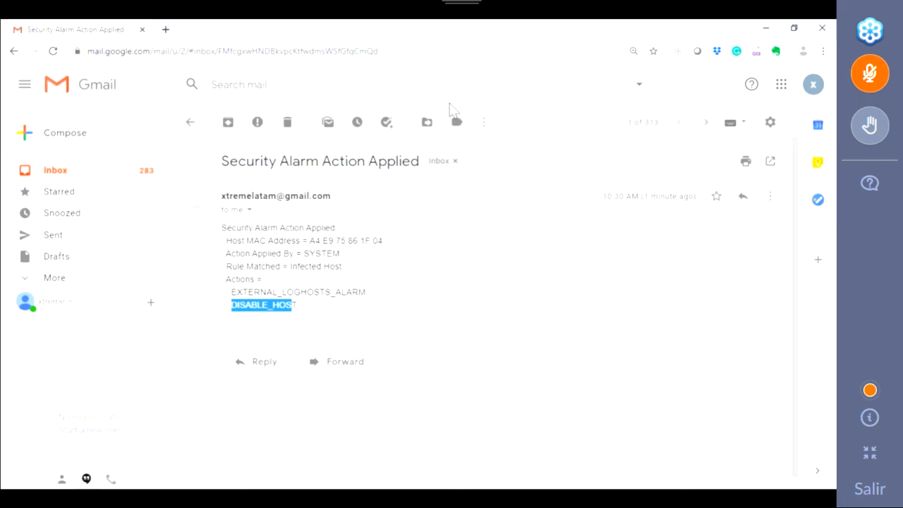
Step: Hide Gmail and expand the teacher's row in FortiNAC's User View
click(765, 28)
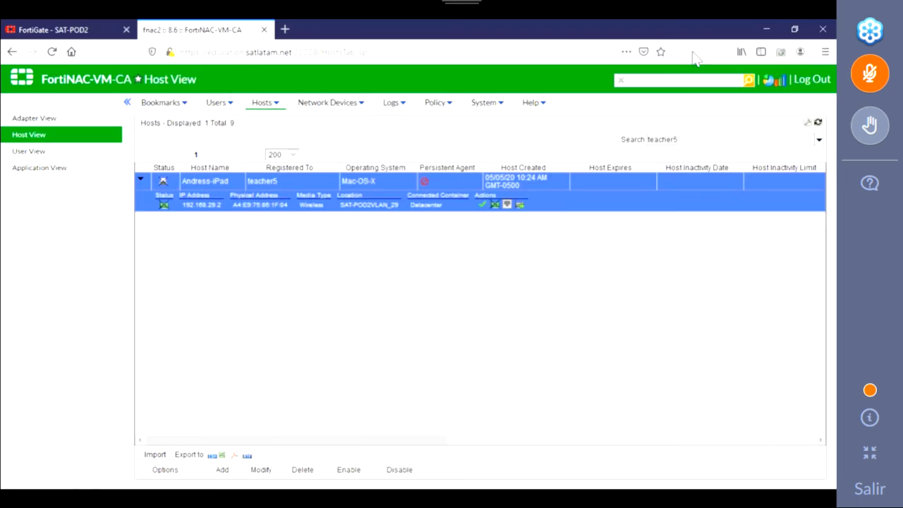
right_click(203, 187)
click(37, 151)
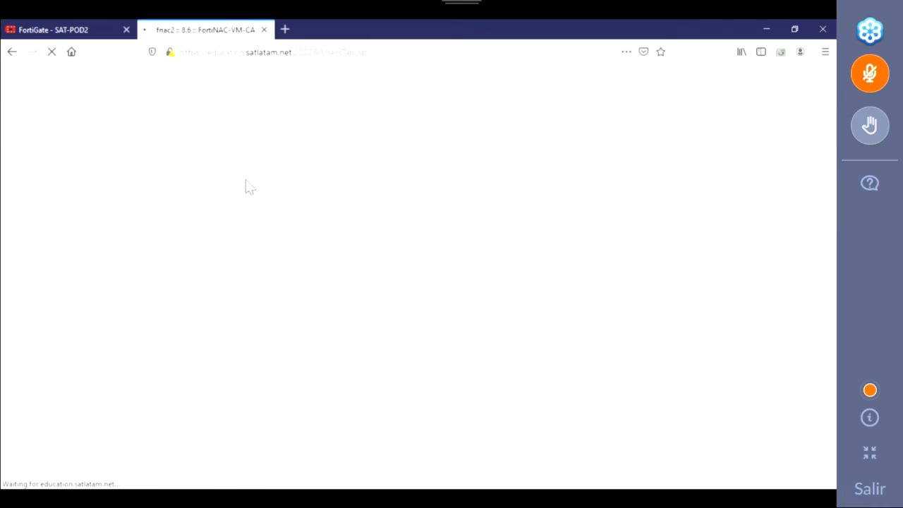
click(140, 179)
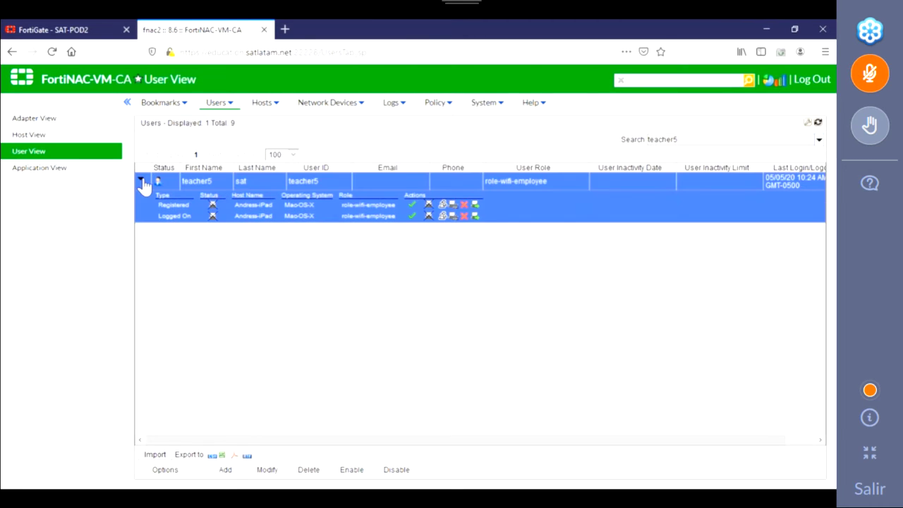
Step: Enable the user, answering Yes to also enable its registered hosts
click(351, 469)
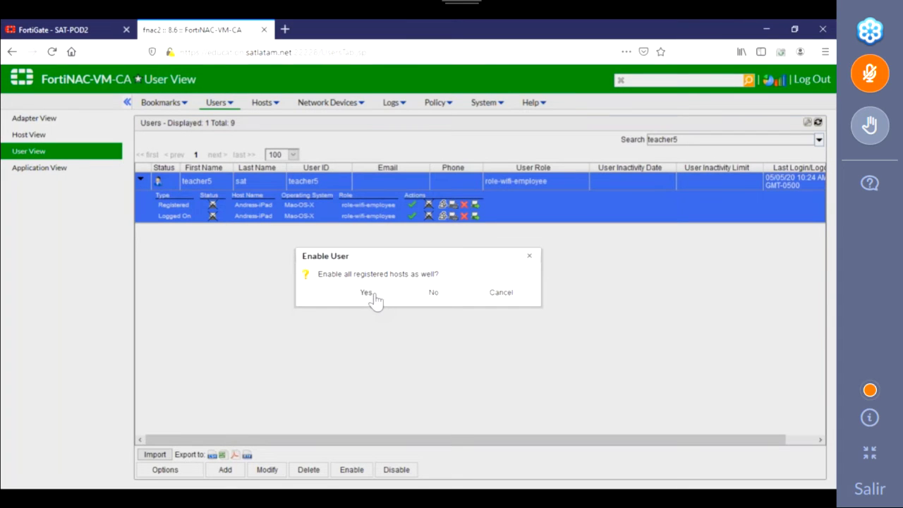
click(498, 295)
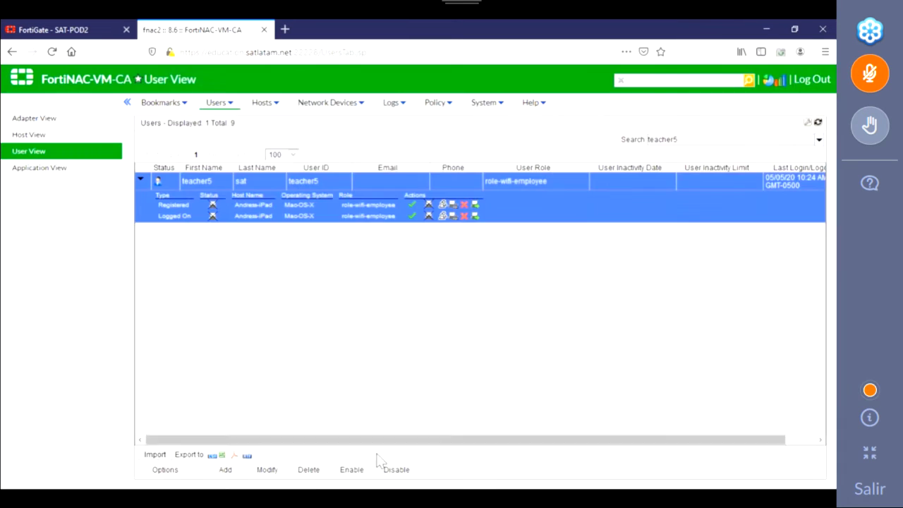
click(351, 470)
click(366, 294)
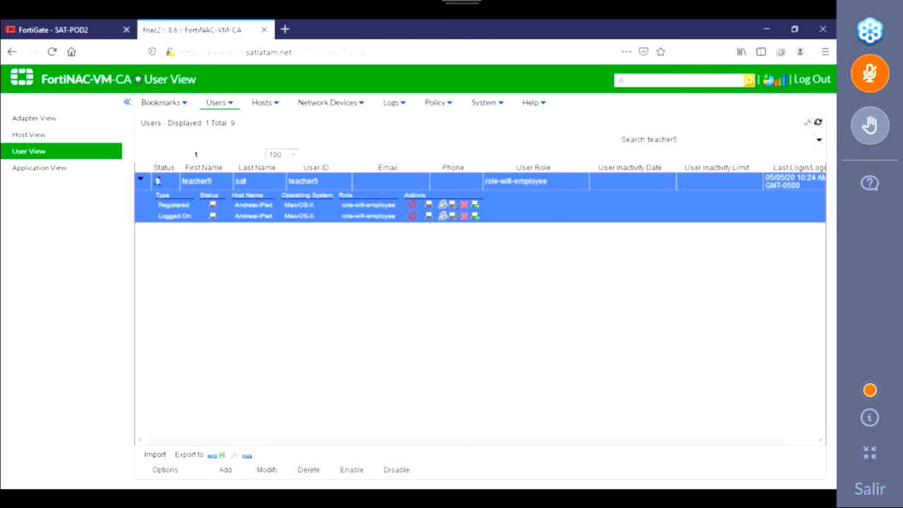
key(alt+Tab)
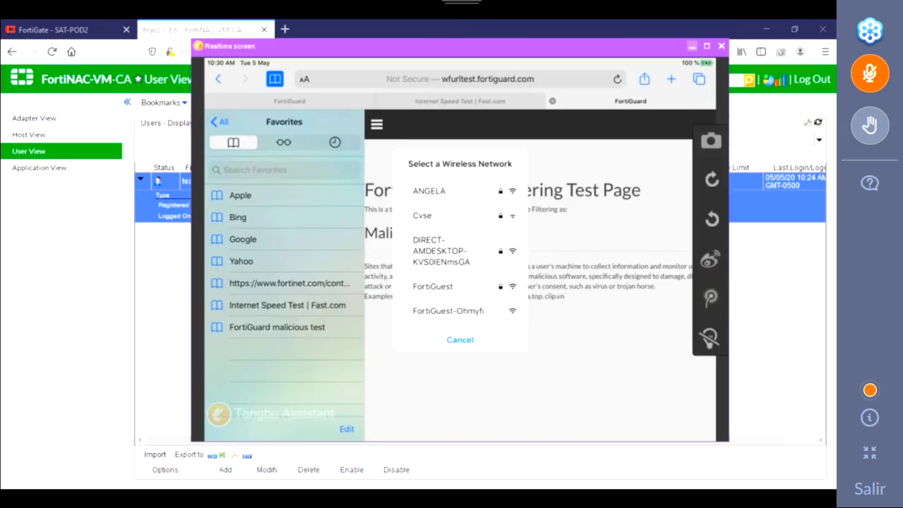
click(706, 46)
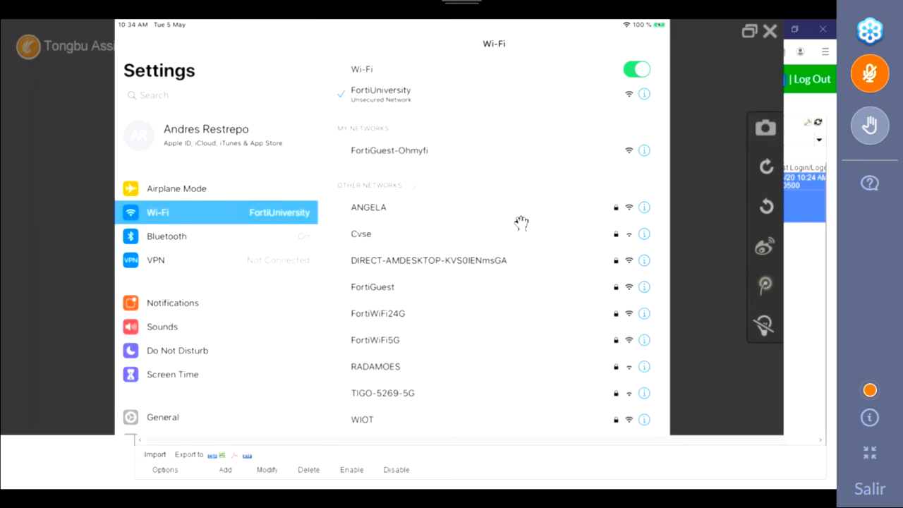
click(557, 93)
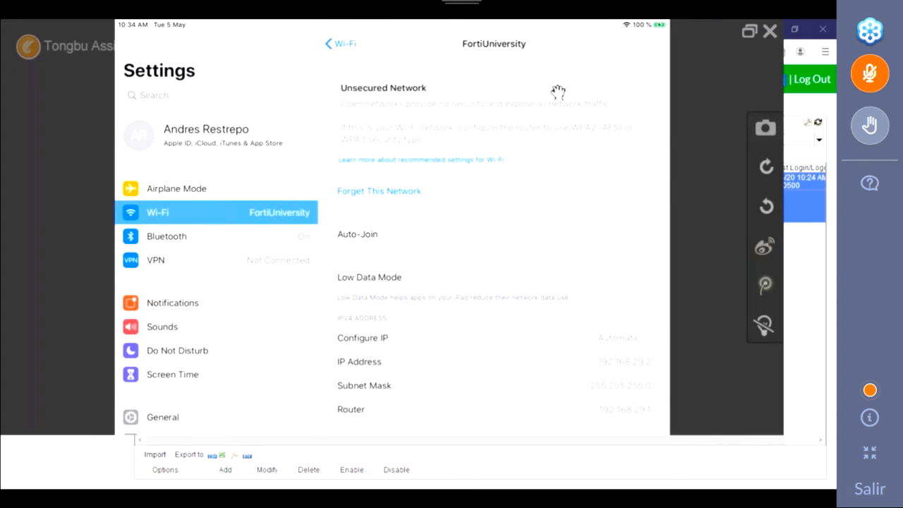
click(803, 304)
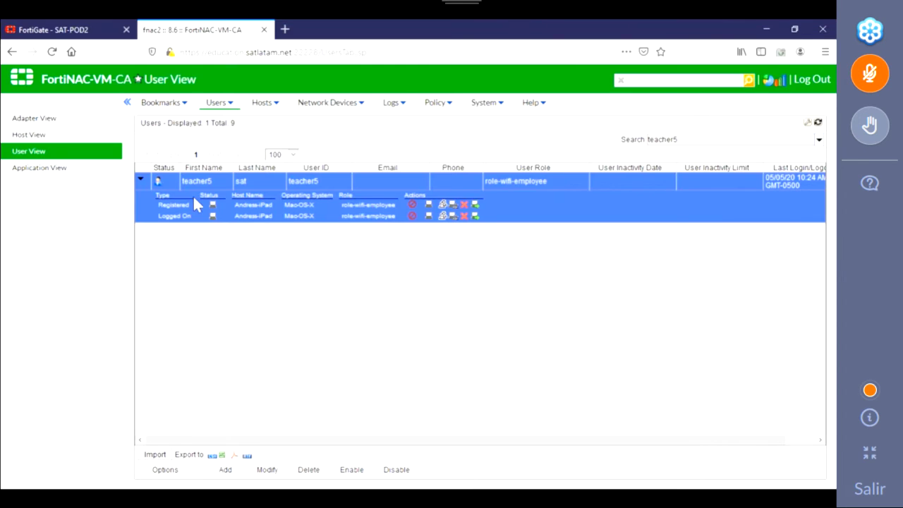
Step: Delete the user with Delete User(s), keeping its registered hosts selected for deletion
right_click(216, 207)
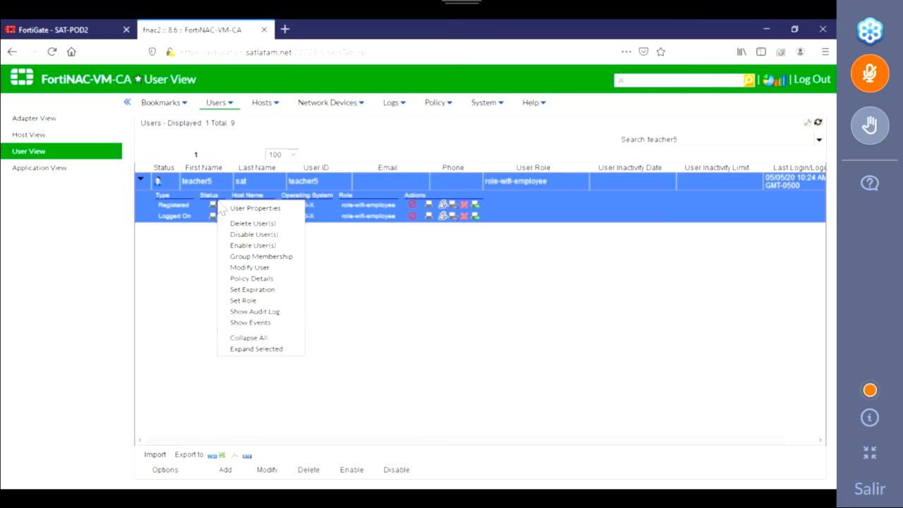
click(249, 223)
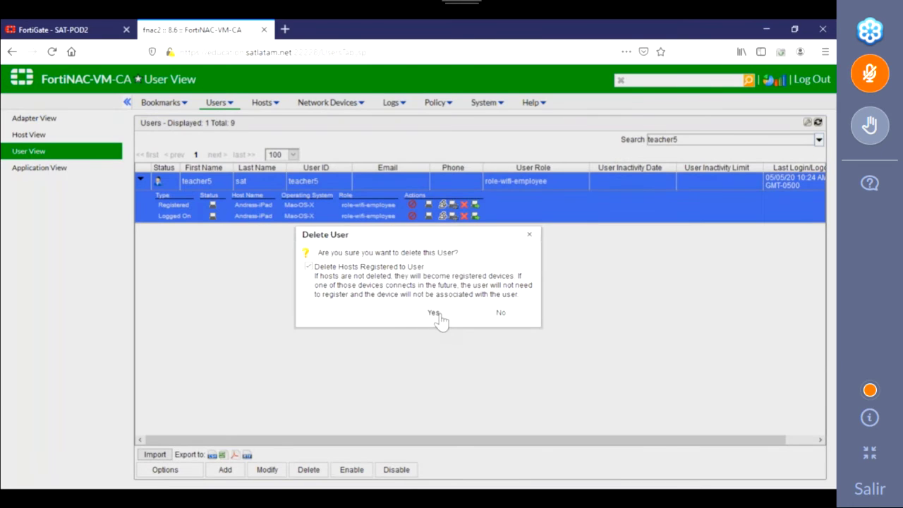
click(435, 313)
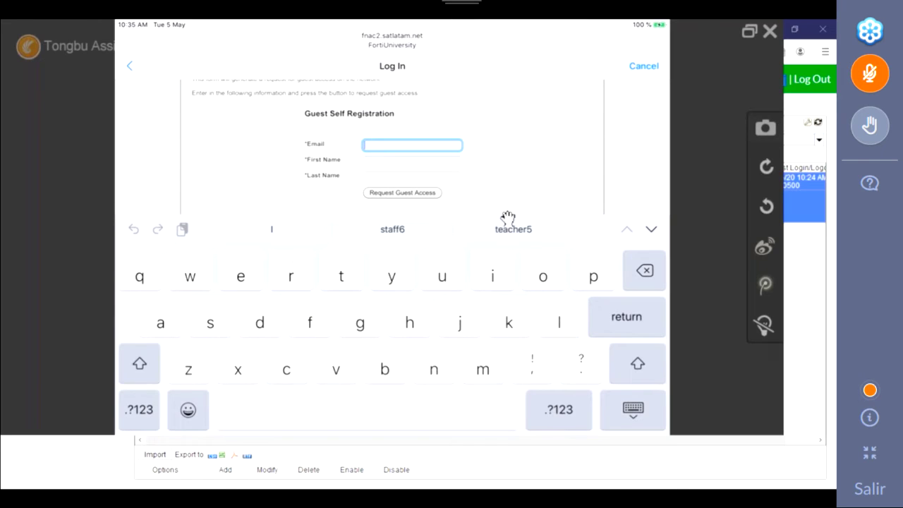
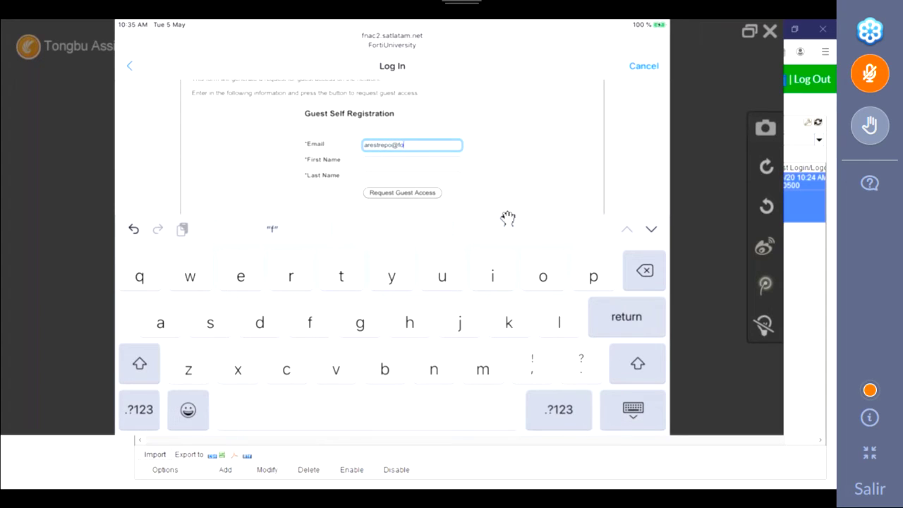
Step: Enter the guest's e-mail, first name and last name on the iPad form and submit it
key(Tab)
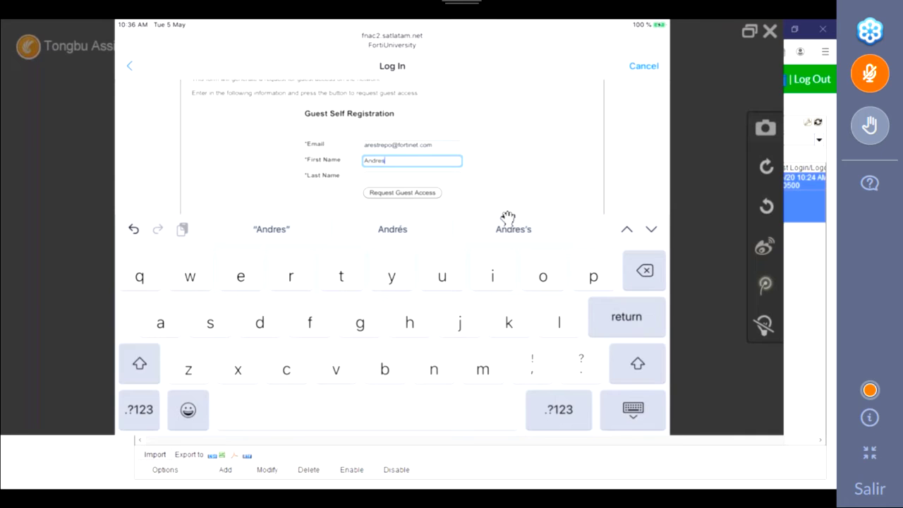
key(Tab)
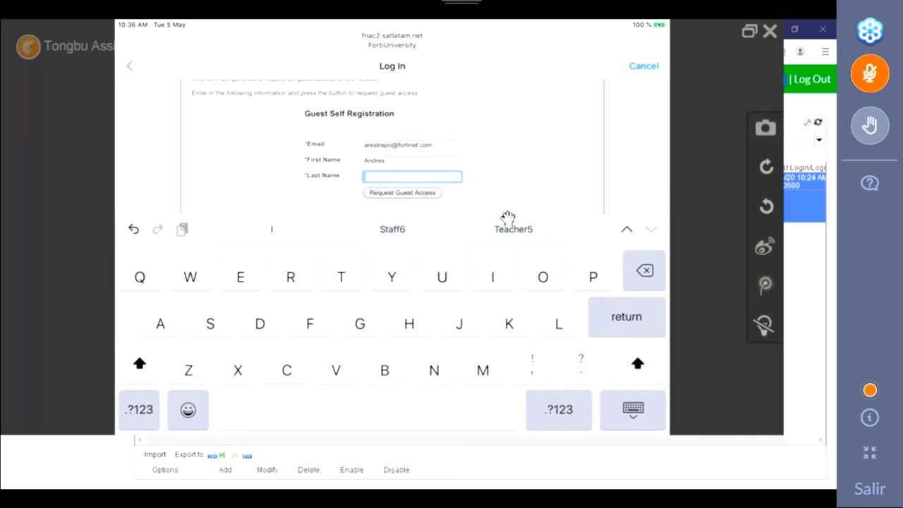
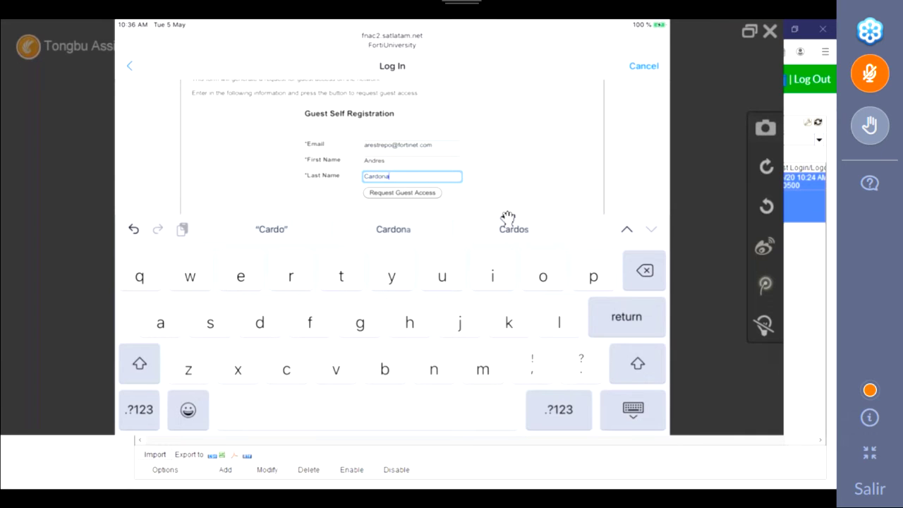
key(Return)
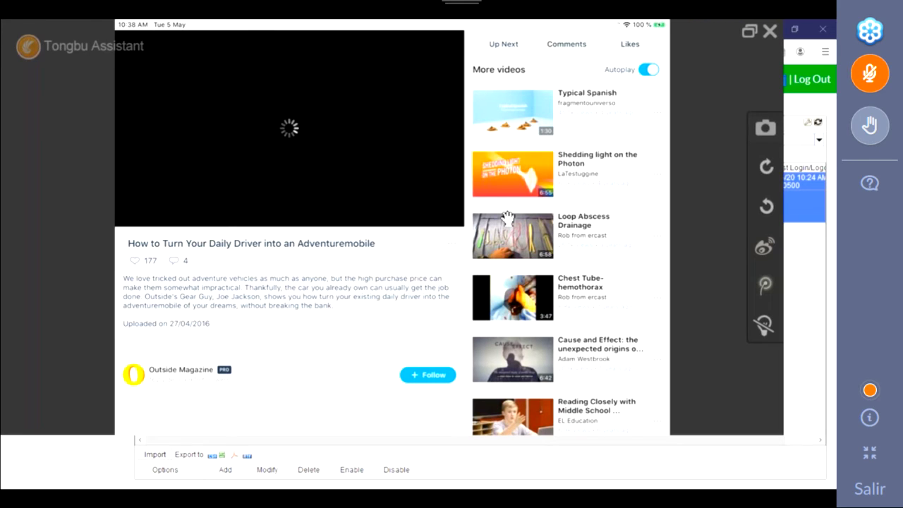
Step: Scroll the Vimeo More videos list, then hide the iPad mirror to reveal FortiNAC's User View
scroll(507, 217, down, 2)
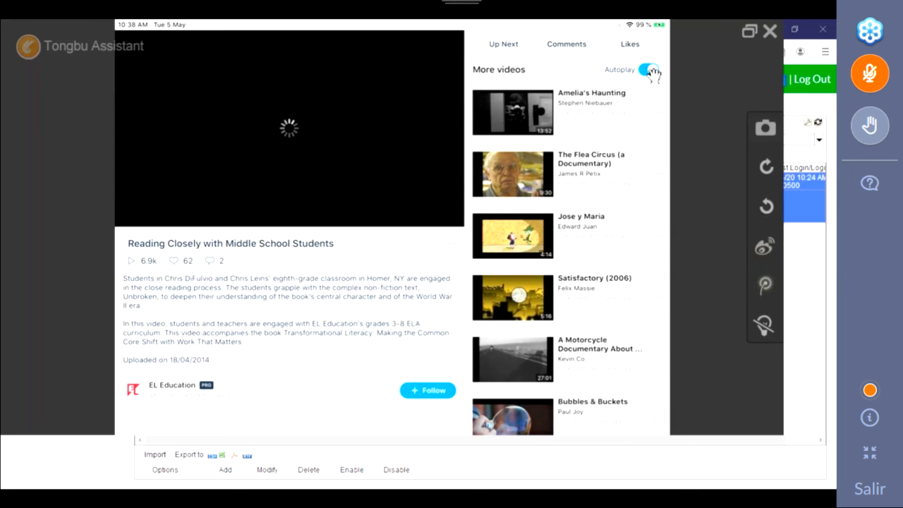
click(749, 36)
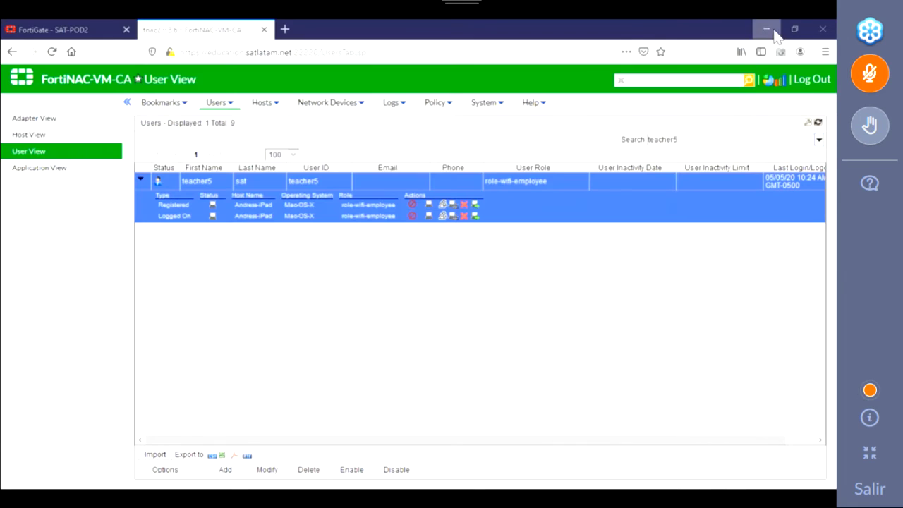
Step: In FortiGate, inspect the 250K-Upload traffic shaper's limits
click(97, 34)
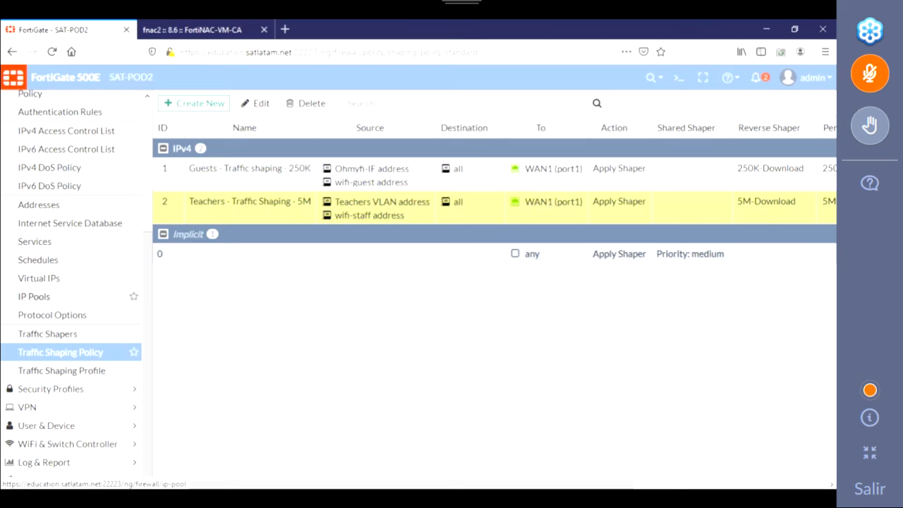
click(54, 337)
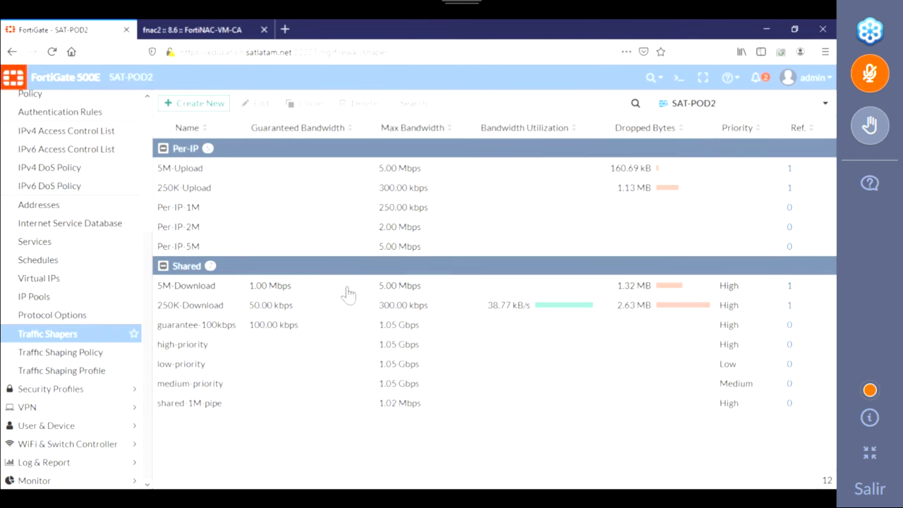
click(203, 192)
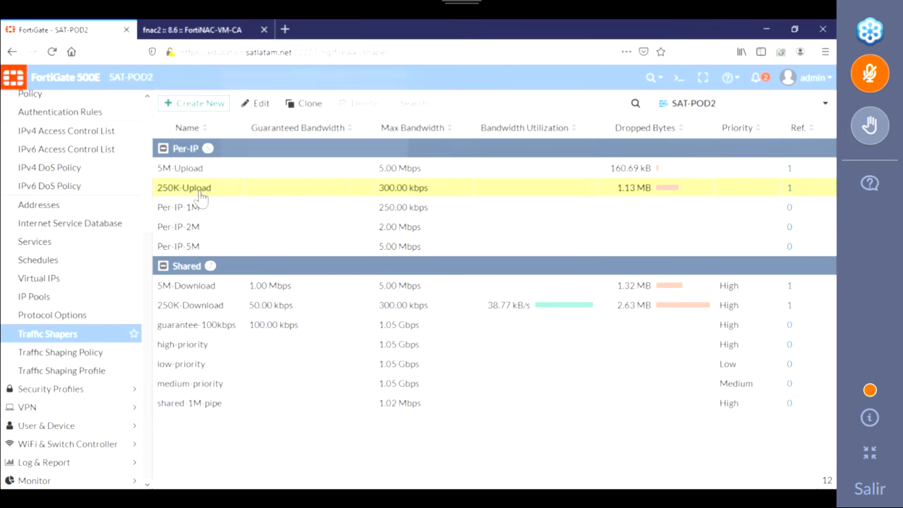
Step: Review the Guests and Teachers entries in the Traffic Shaping Policy list
click(67, 352)
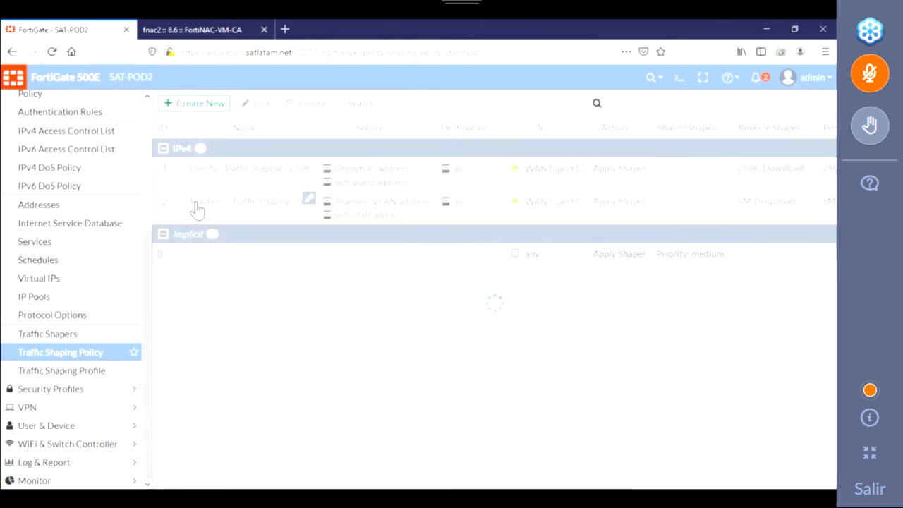
click(264, 180)
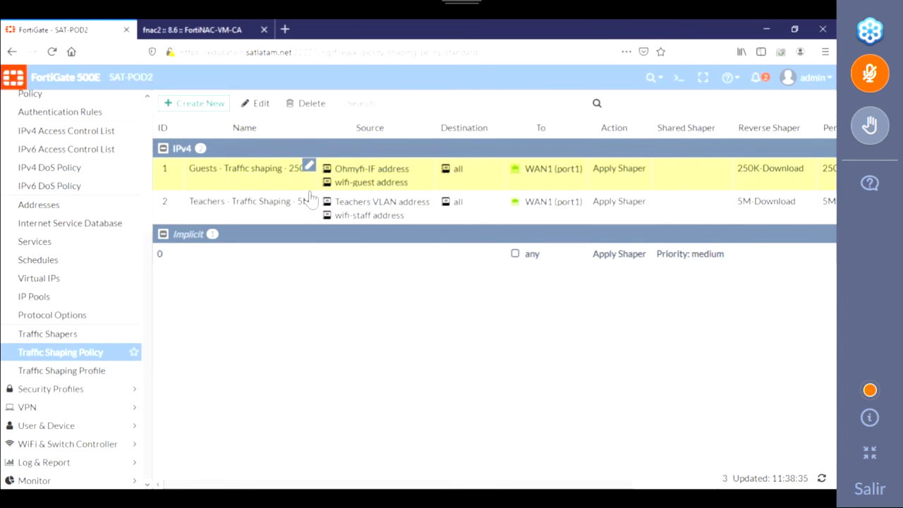
click(263, 210)
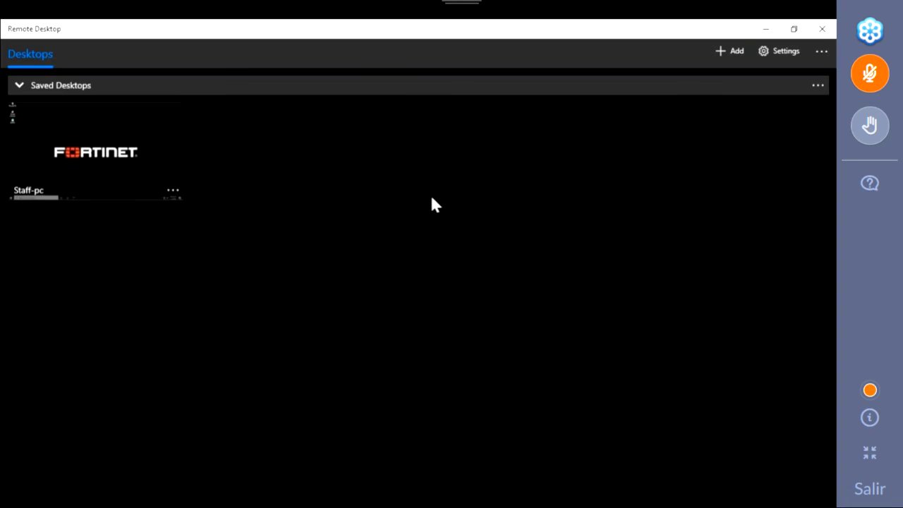
Step: Connect to the Staff-pc saved desktop
click(94, 161)
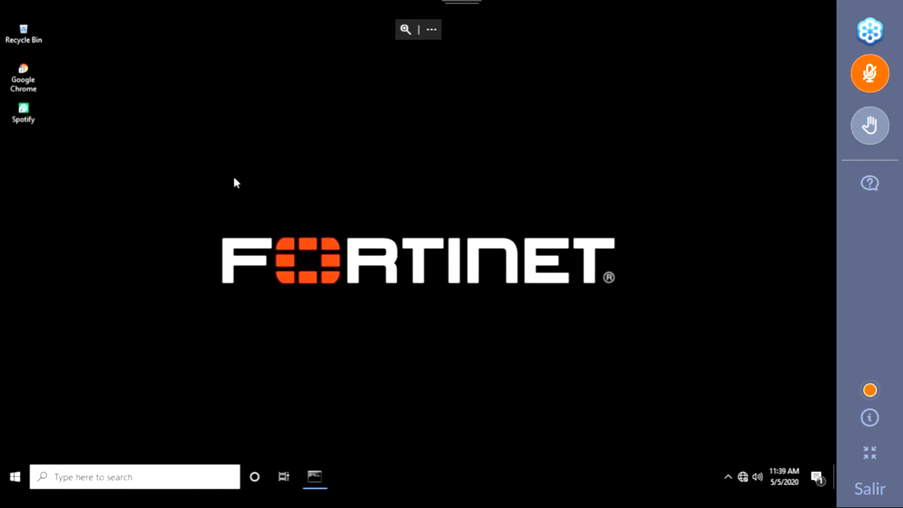
Step: Launch Spotify from the staff PC's desktop shortcut
click(27, 117)
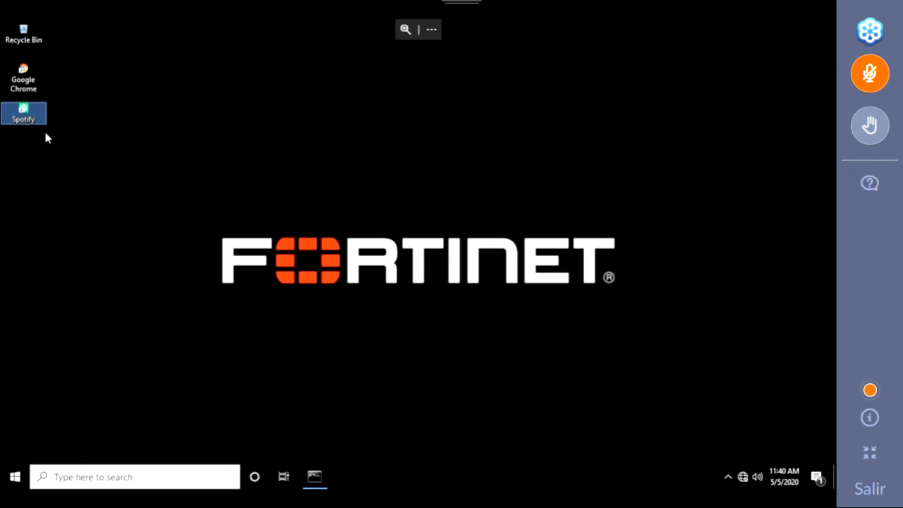
double_click(27, 115)
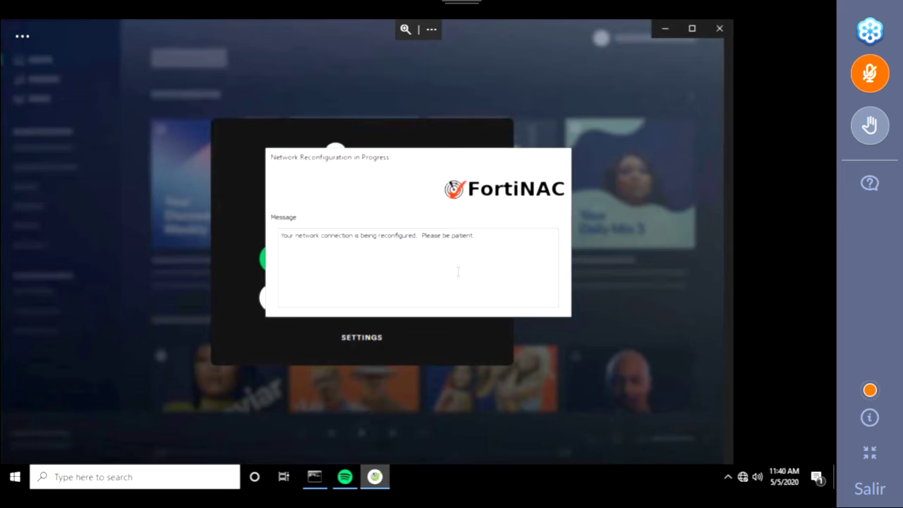
Step: Uncover the Command Prompt by moving the FortiNAC notice aside, and run ipconfig
click(315, 477)
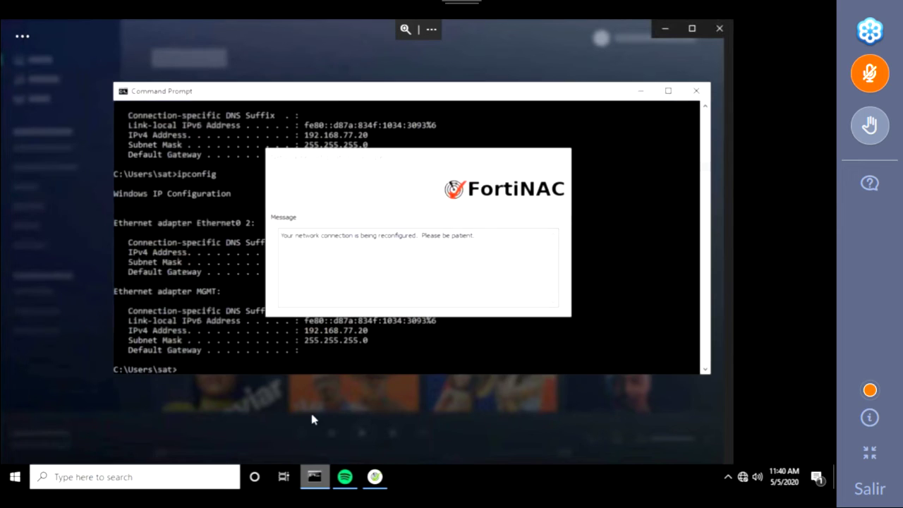
drag(464, 162, 715, 148)
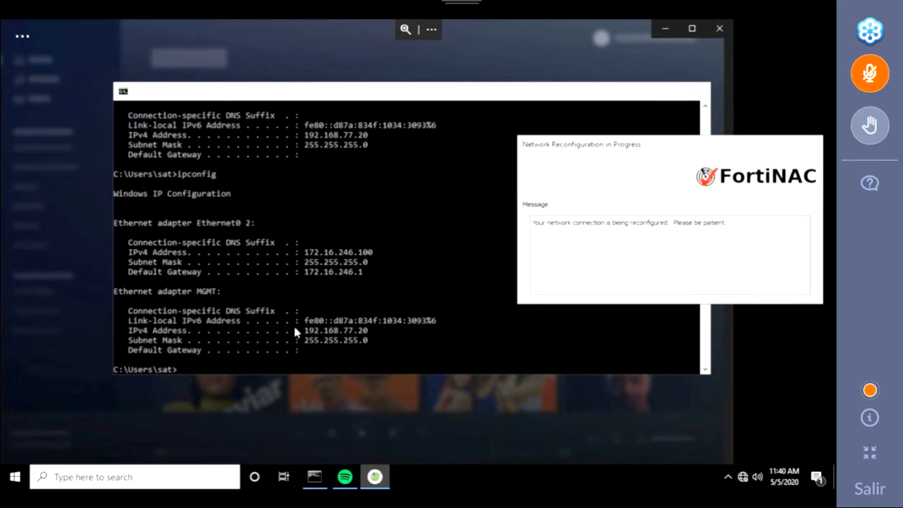
click(227, 362)
text(ipconfig)
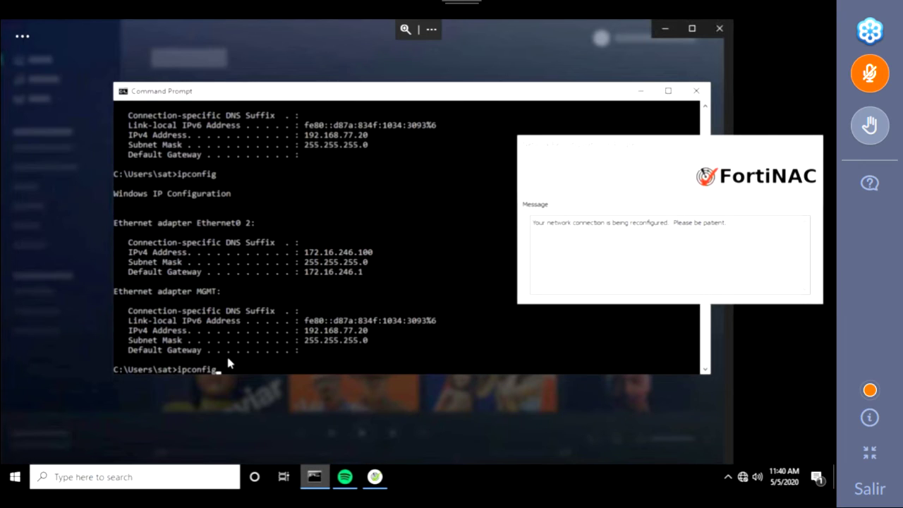
key(Return)
Step: Rerun ipconfig until Ethernet0 2 shows 192.168.152.100 on isowired.satlatam.net
text(ipconfig)
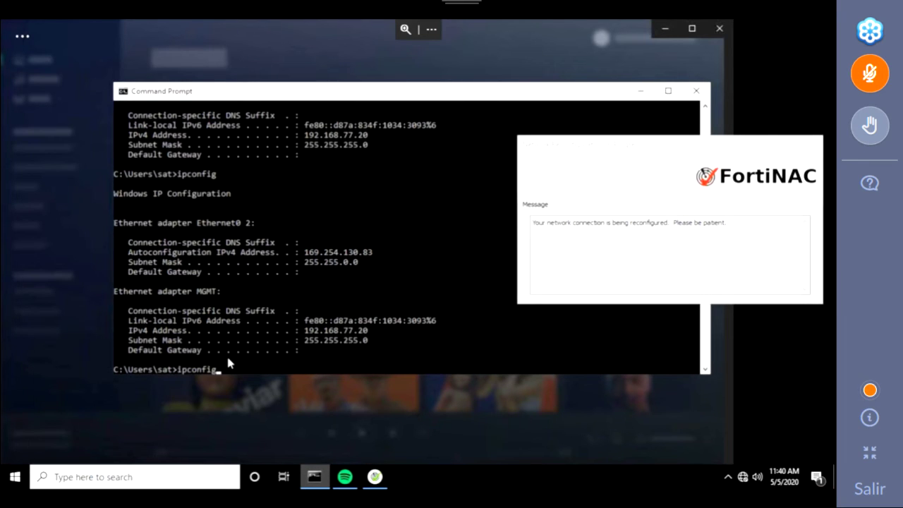
key(Return)
key(Up)
key(Return)
key(Up)
key(Return)
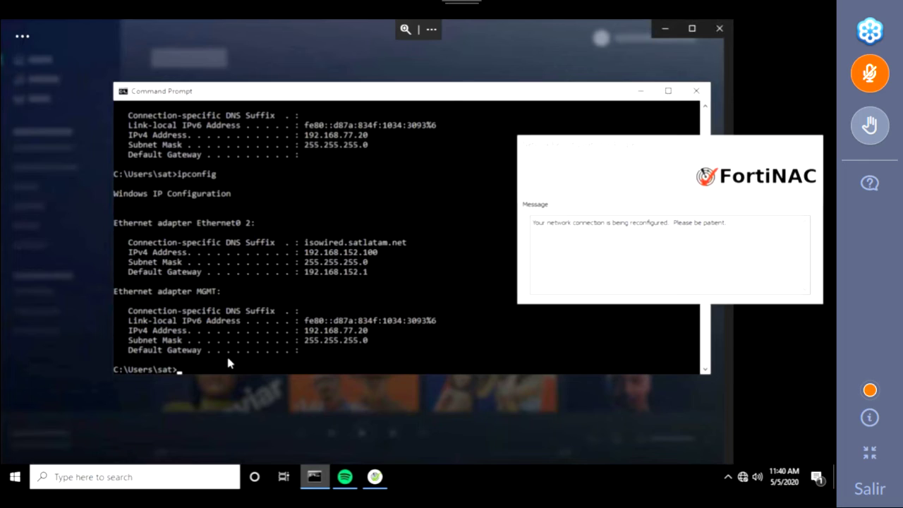
key(Up)
key(Escape)
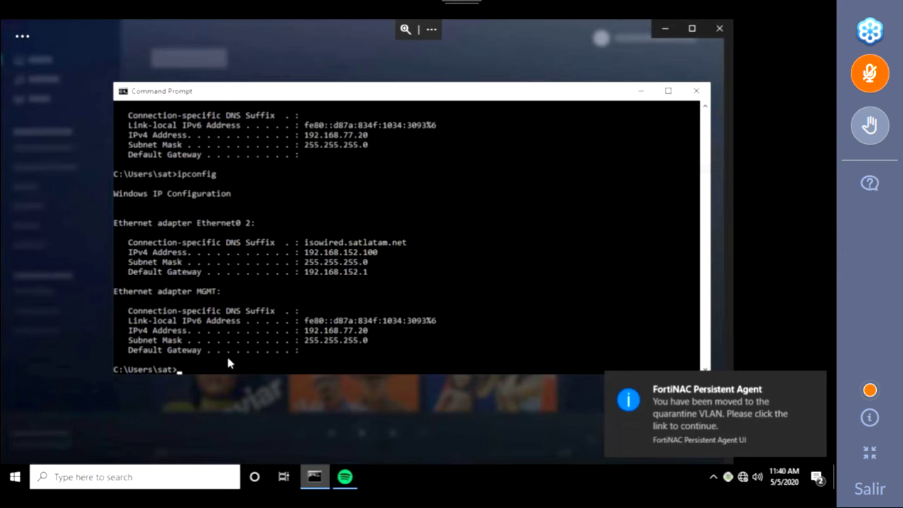
click(681, 418)
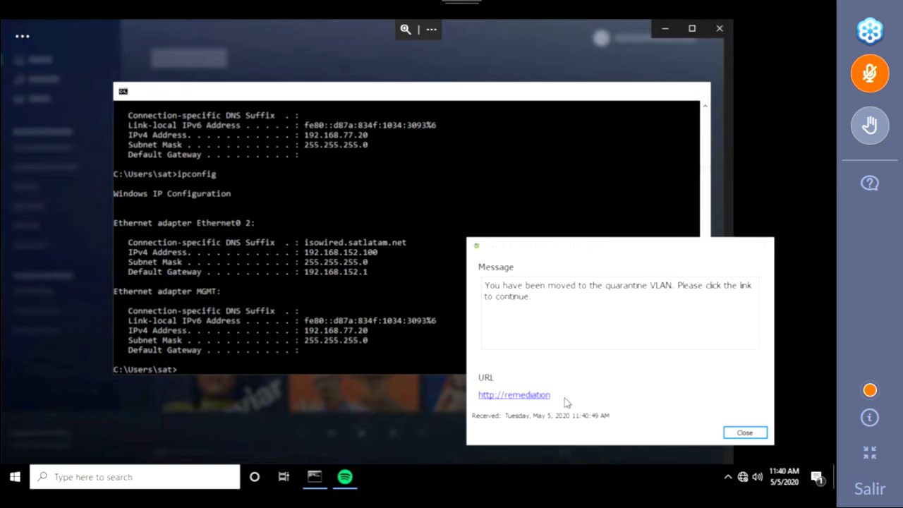
click(509, 396)
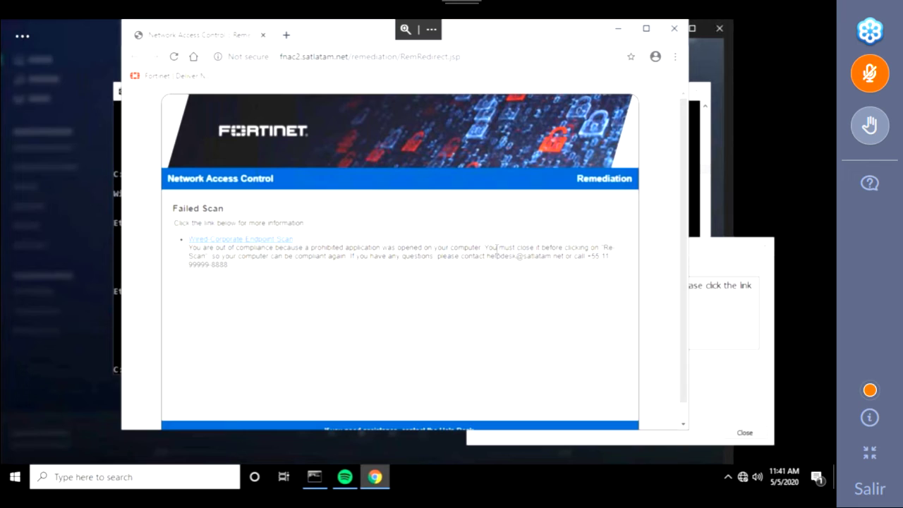
Step: Re-scan the PC against Wired-Corporate Endpoint Scan and dismiss the failure alert flagging Spotify
click(242, 242)
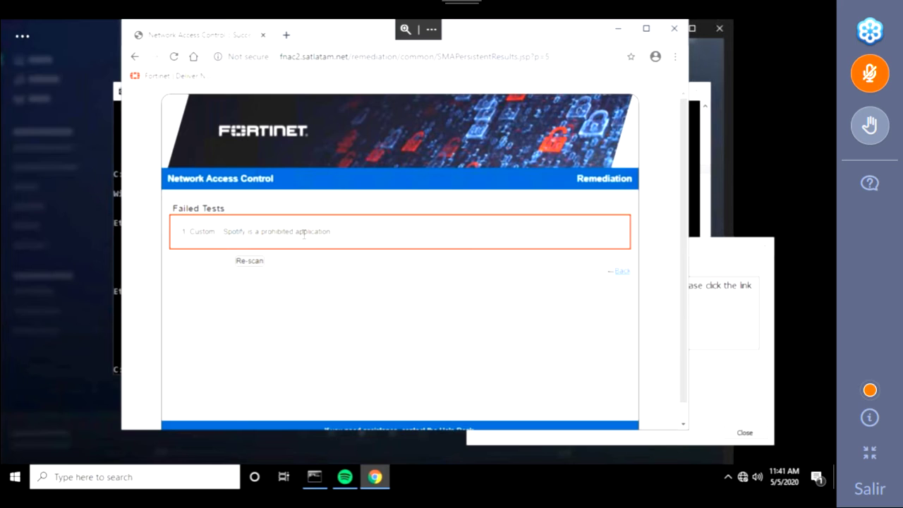
click(252, 265)
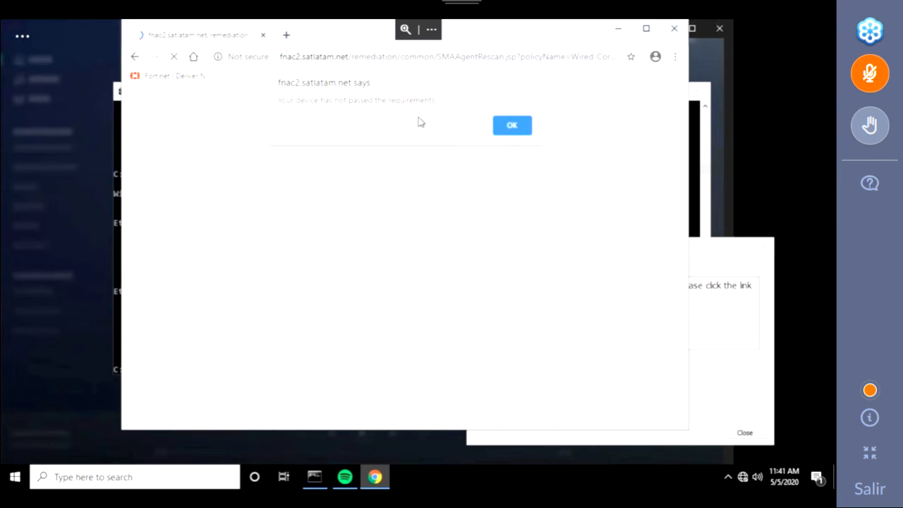
click(501, 129)
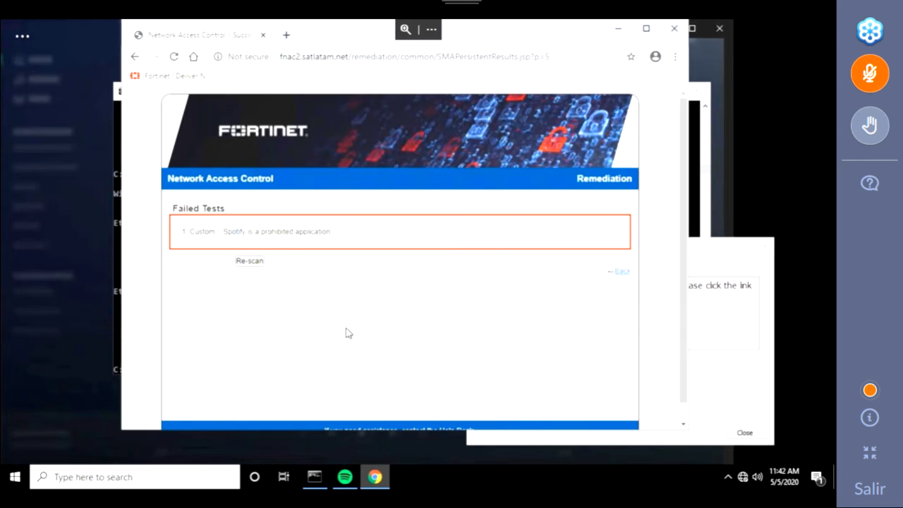
Step: Minimize the remote windows and exit the Staff-pc session to the Saved Desktops list
key(alt+Tab)
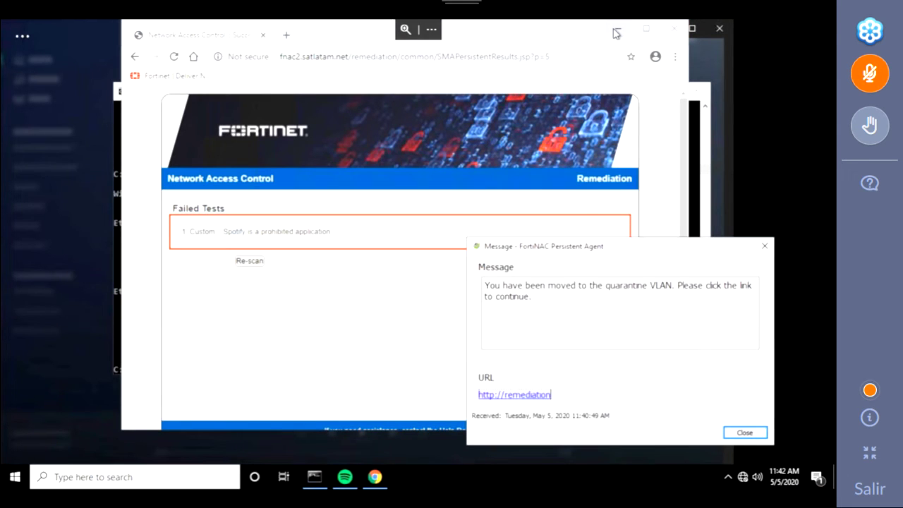
click(616, 33)
click(616, 33)
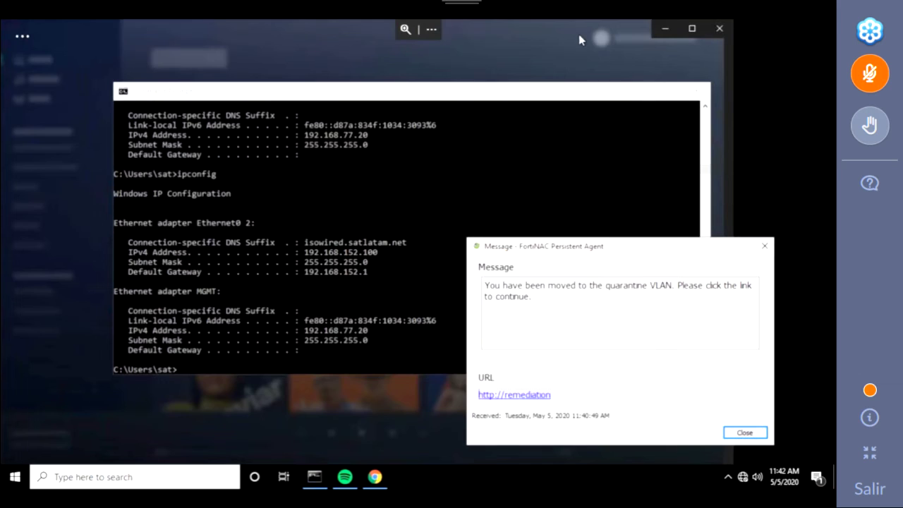
click(667, 29)
mouse_move(739, 14)
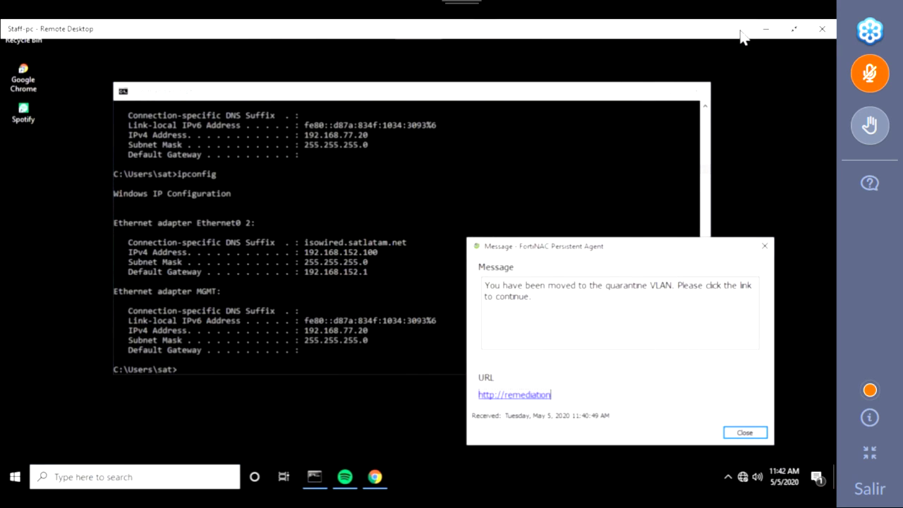
click(766, 36)
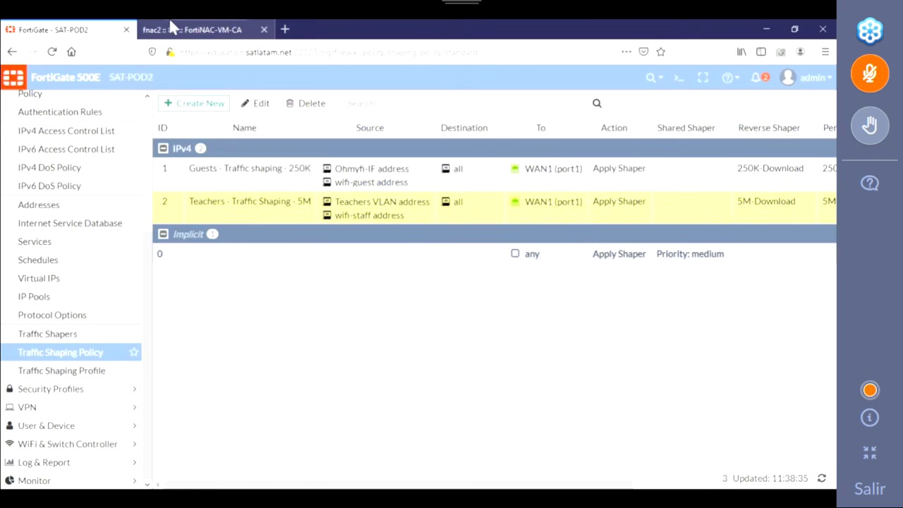
Step: Refresh FortiNAC's User View and switch its filter from teacher5 to All
click(185, 29)
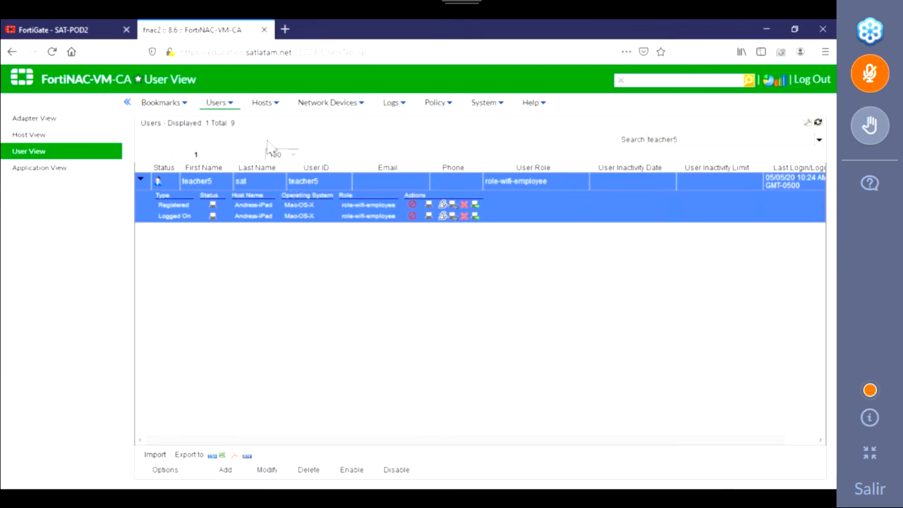
click(45, 157)
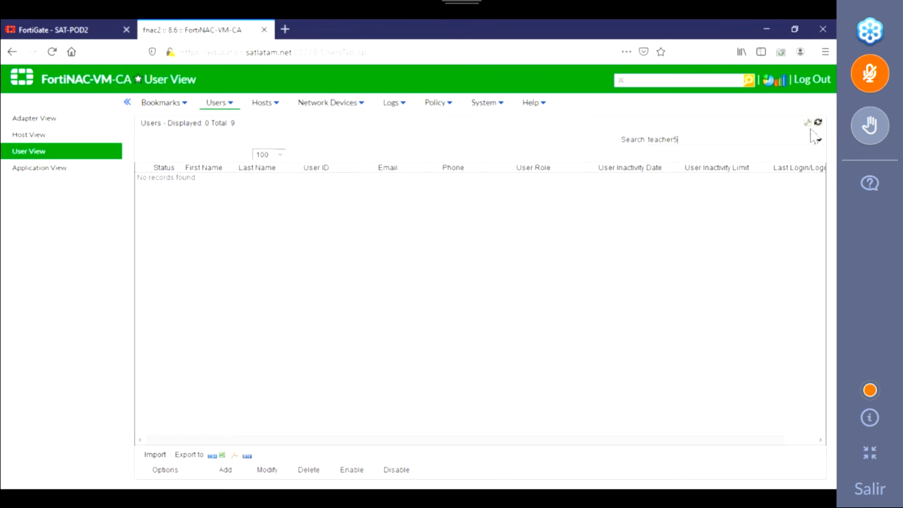
click(819, 140)
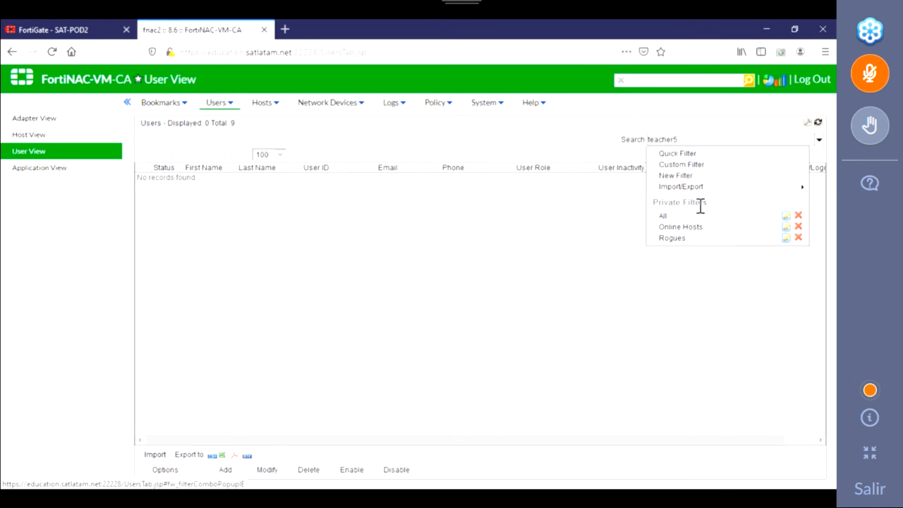
click(666, 215)
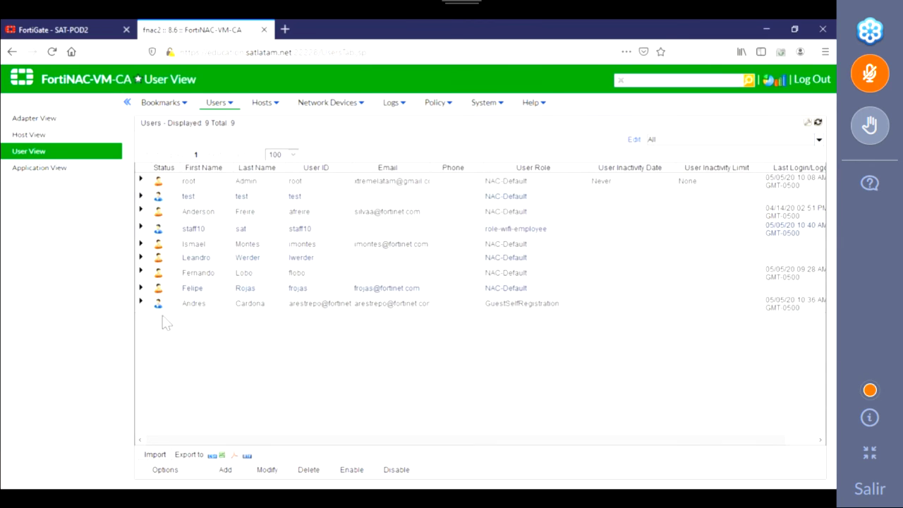
Step: In Host View, expand Win2010-STATION to reveal its 192.168.152.100 address
click(37, 136)
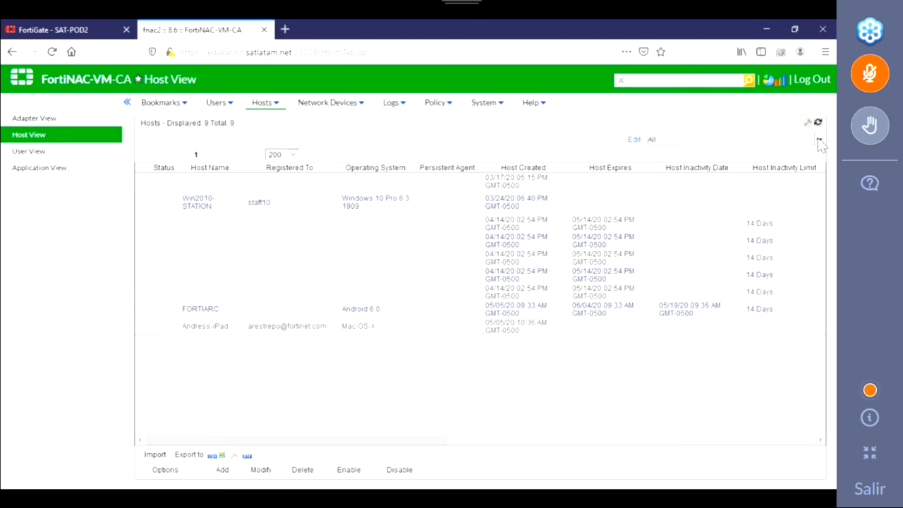
click(141, 198)
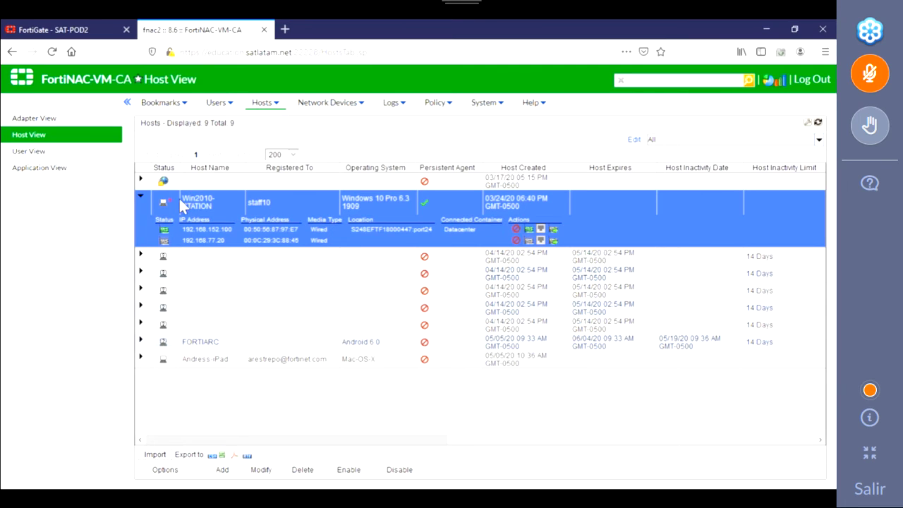
mouse_move(173, 203)
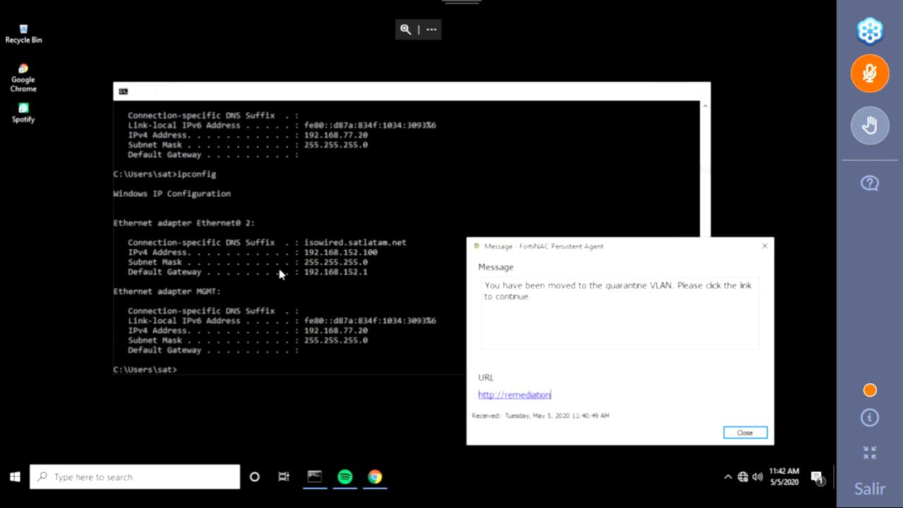
Step: Back on Staff-pc, bring Spotify forward from the taskbar and close it, leaving the remediation page showing
click(280, 273)
key(Up)
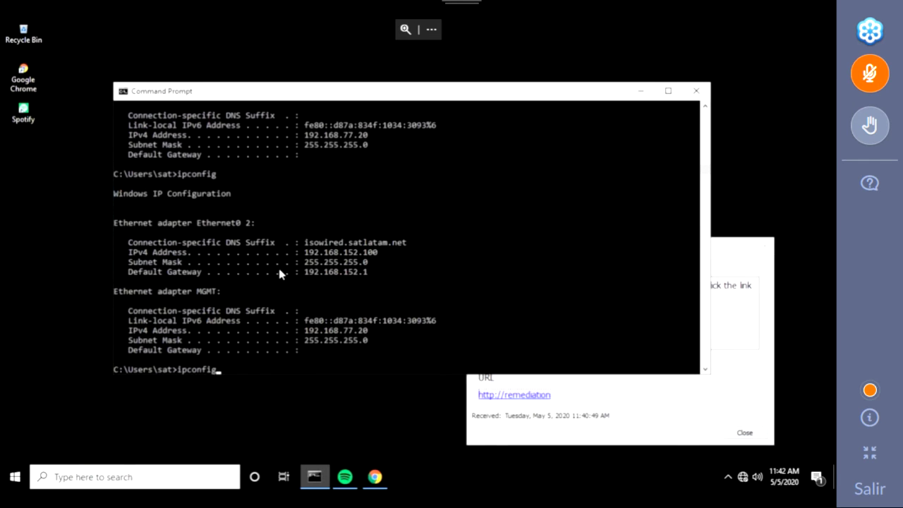
key(Escape)
click(375, 477)
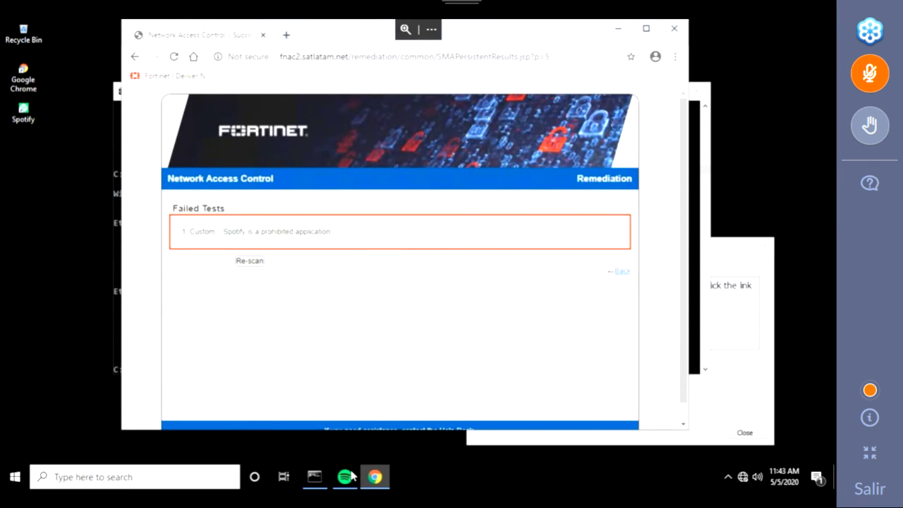
click(346, 477)
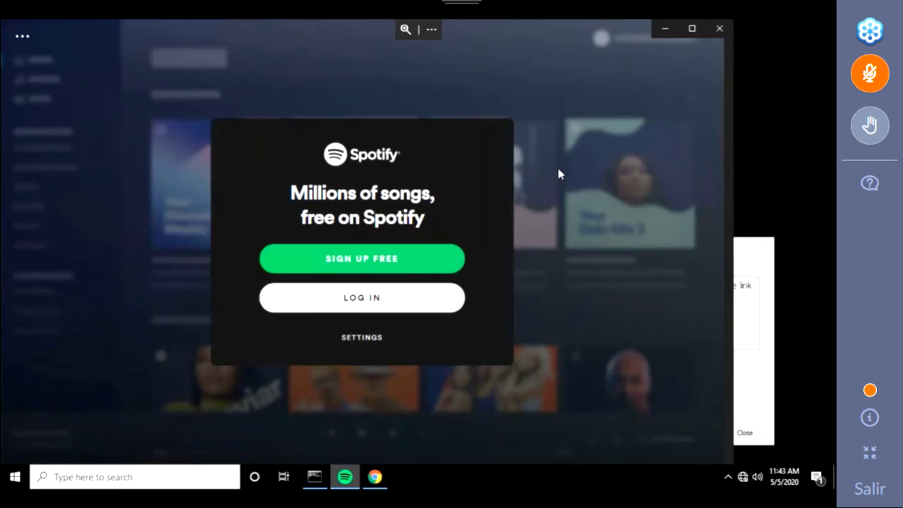
click(720, 29)
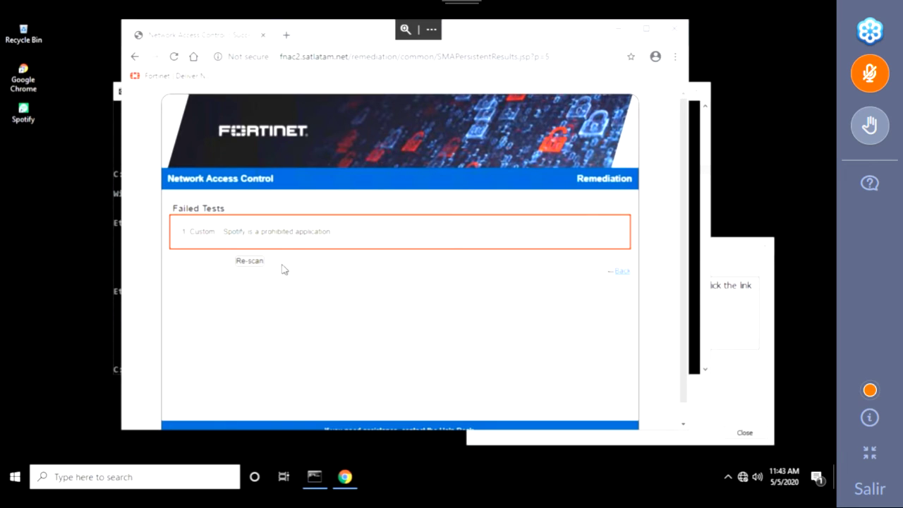
Step: Re-scan Staff-pc from the remediation page and move the FortiNAC message dialog aside
click(246, 263)
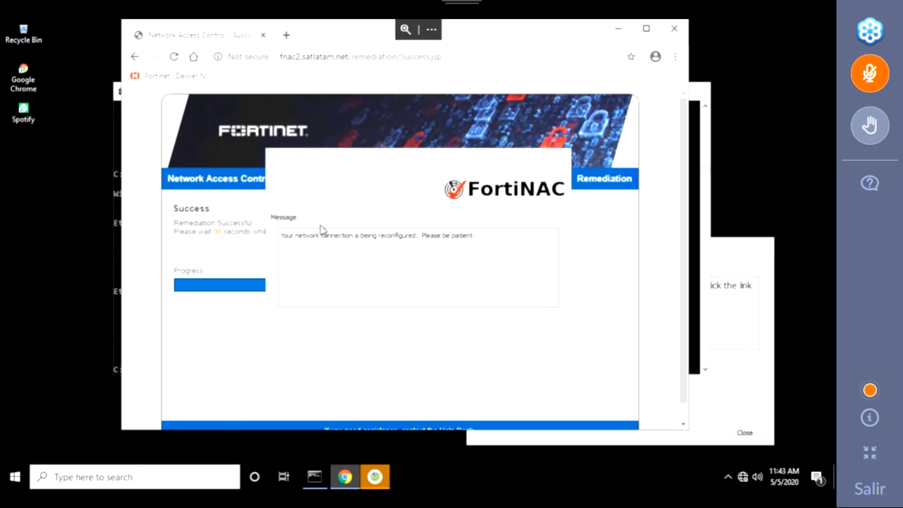
click(314, 477)
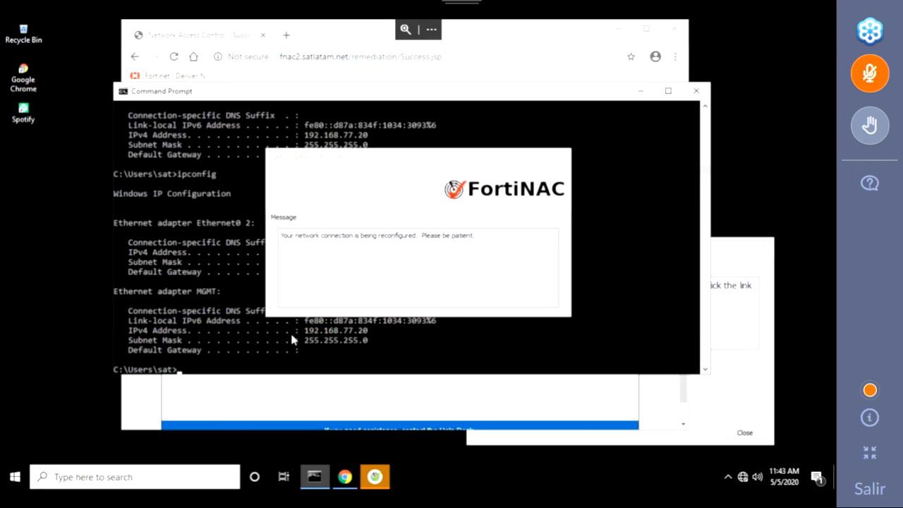
click(291, 331)
drag(413, 163, 648, 132)
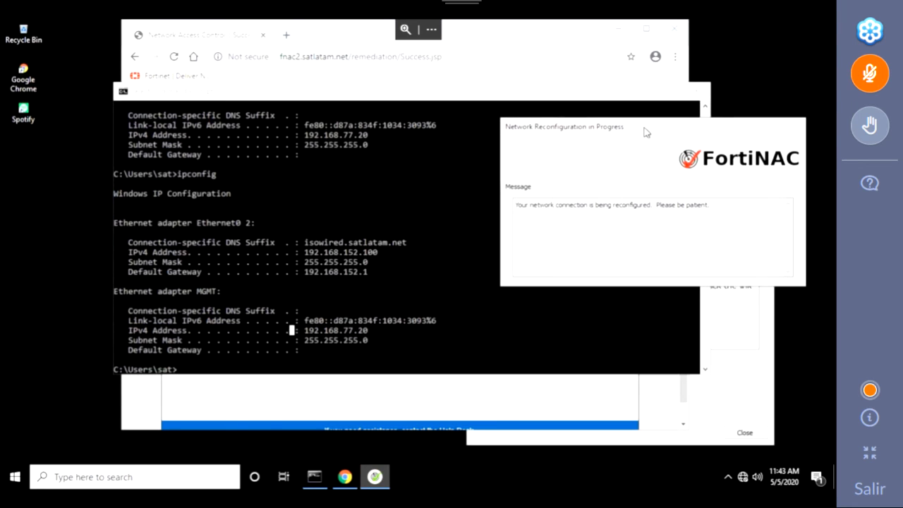
click(251, 340)
Step: Rerun ipconfig until Ethernet0 2 shows 172.16.246.100 with gateway 172.16.246.1
key(Up)
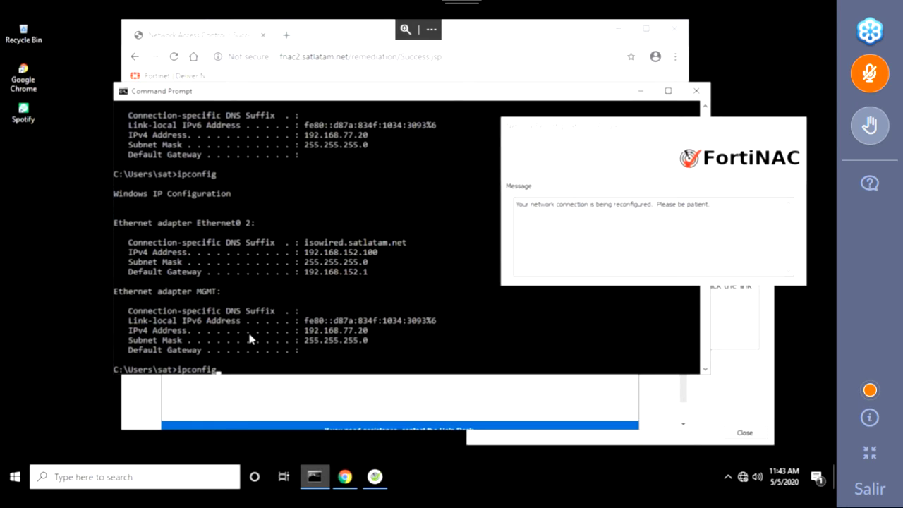
key(Return)
key(Up)
key(Escape)
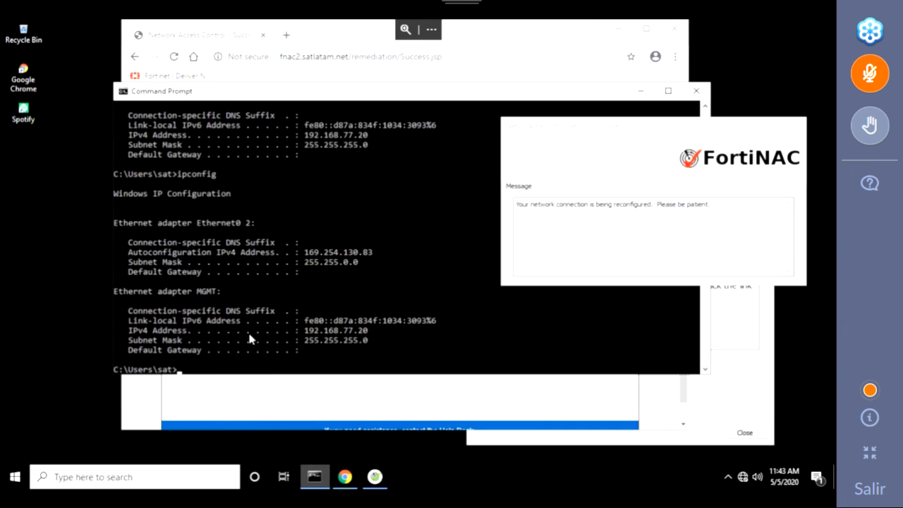
key(Up)
key(Escape)
key(Up)
key(Return)
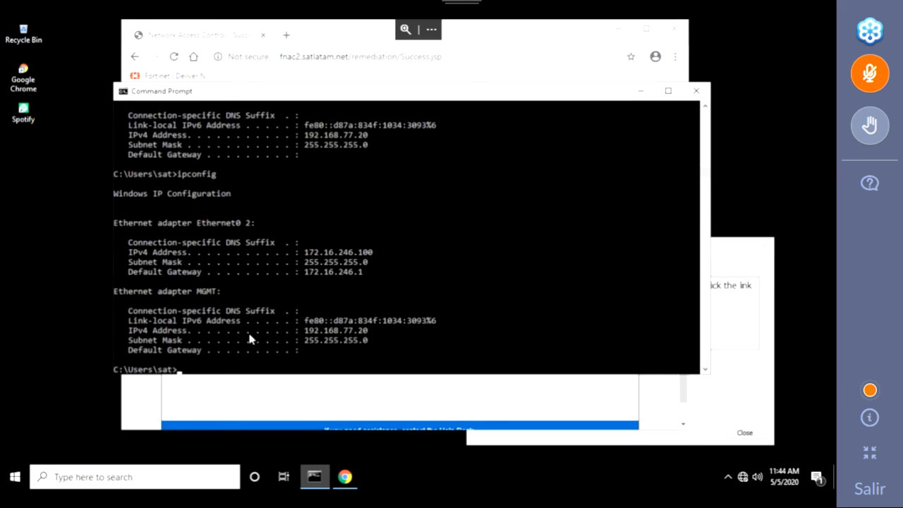
Step: End the Staff-pc remote session and check Win2010-STATION's details in FortiNAC Host View
mouse_move(812, 15)
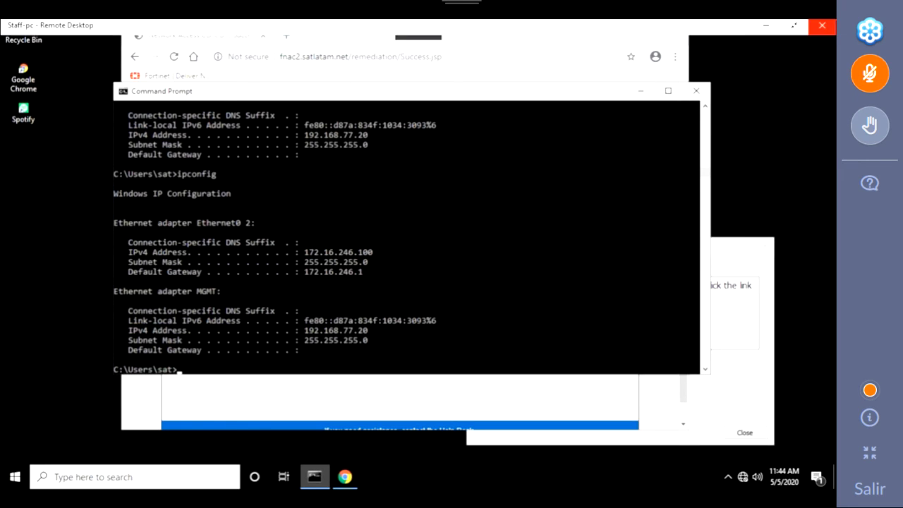
click(762, 30)
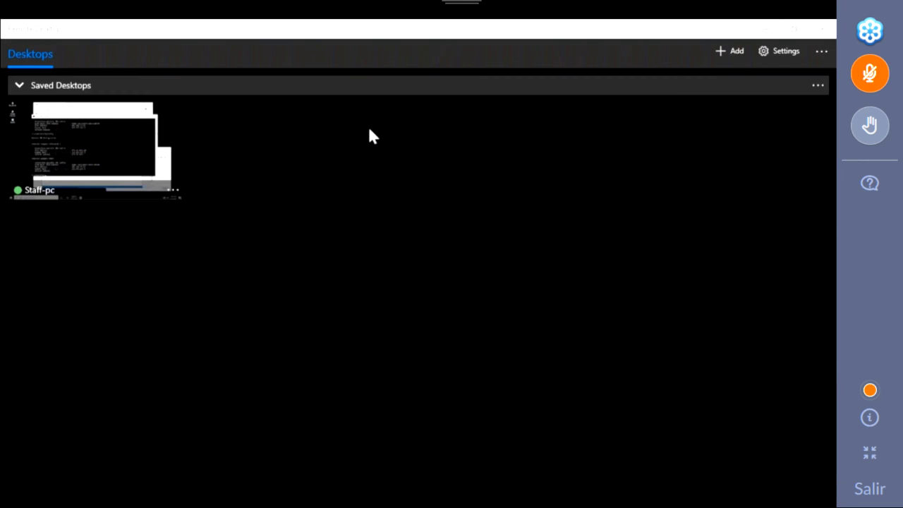
key(alt+Tab)
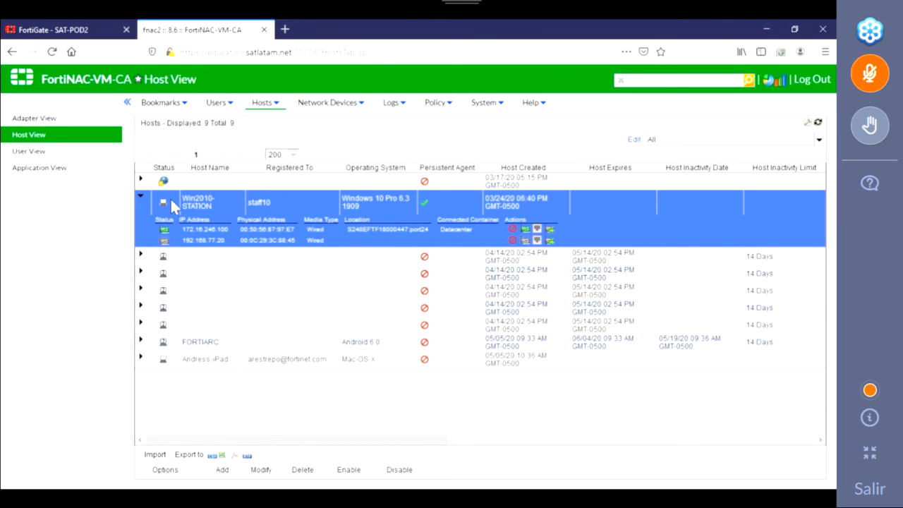
mouse_move(170, 197)
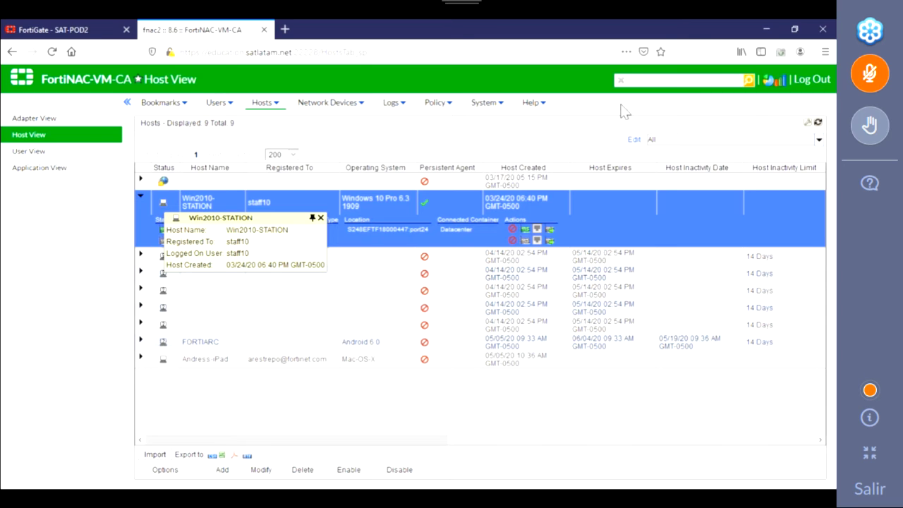
Step: In the FortiGate tab, go to Security Fabric > Physical Topology from the sidebar
click(103, 33)
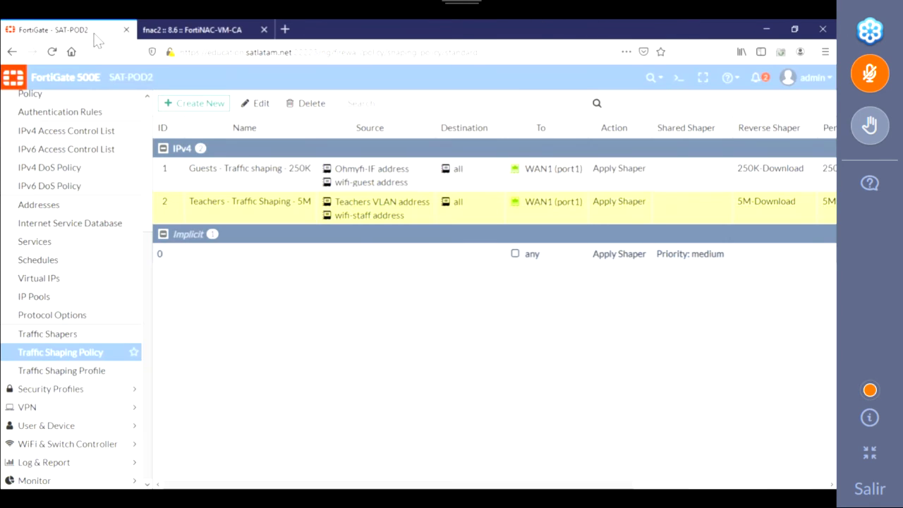
scroll(70, 238, up, 5)
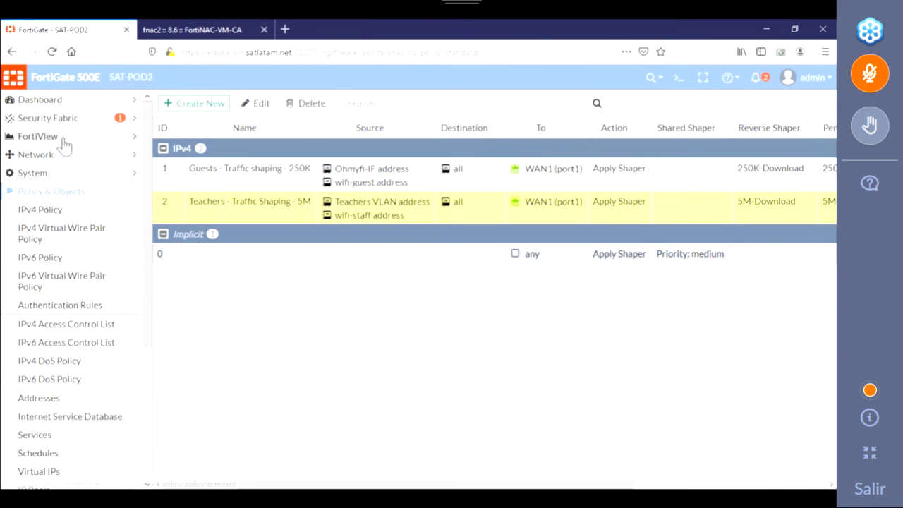
click(62, 120)
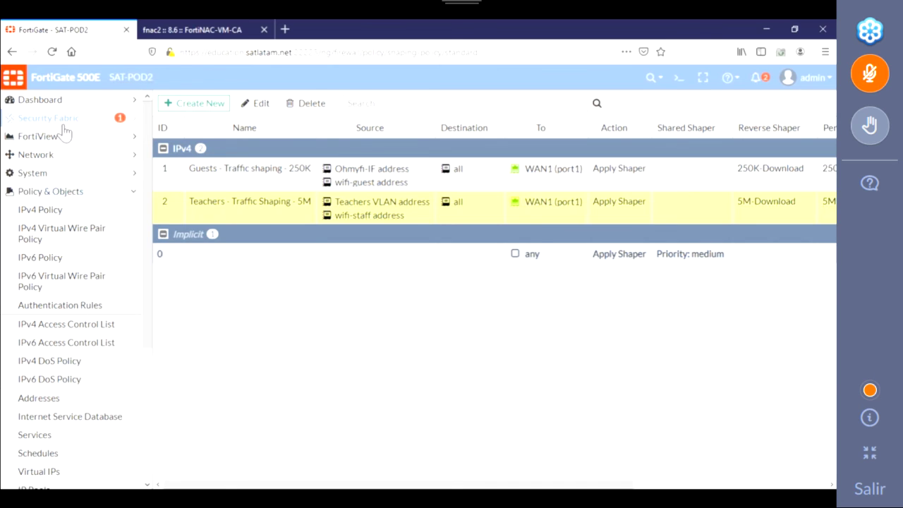
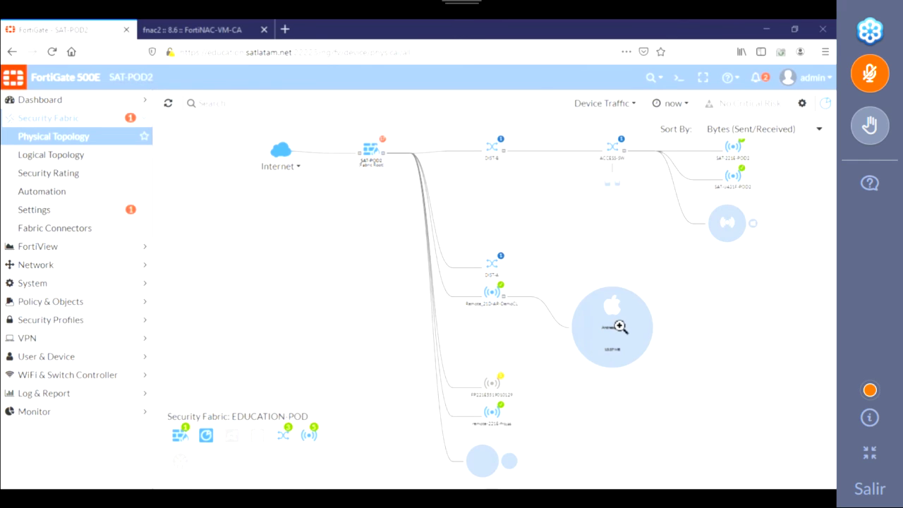
Step: Show the iPad's device details card on the Physical Topology, including 192.168.30.2 and iOS 10.15
mouse_move(612, 321)
mouse_move(564, 346)
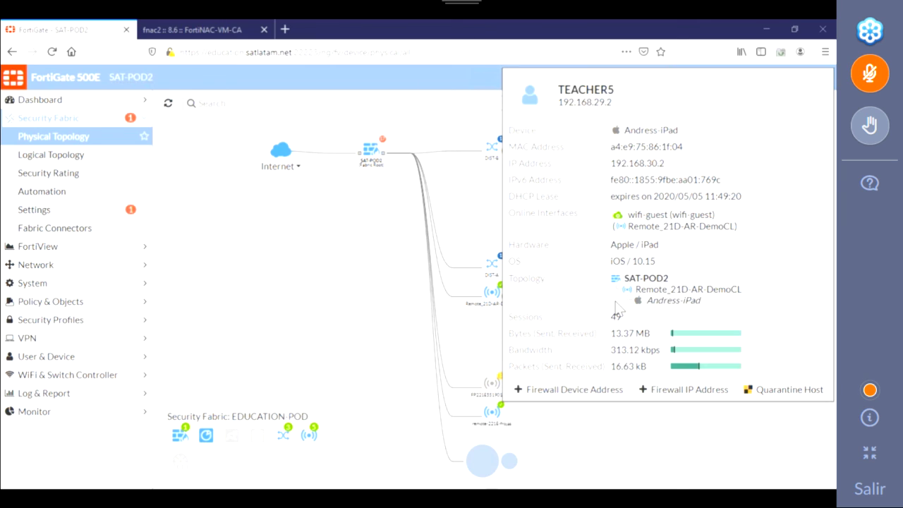
Step: Dismiss the iPad's details card, reopen it, then dismiss it to reveal the SAT-POD2 topology map
click(330, 288)
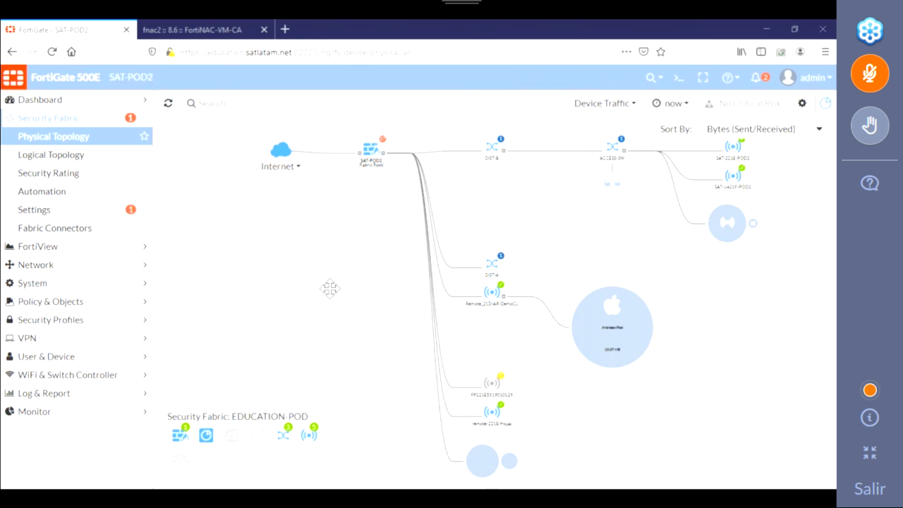
click(621, 329)
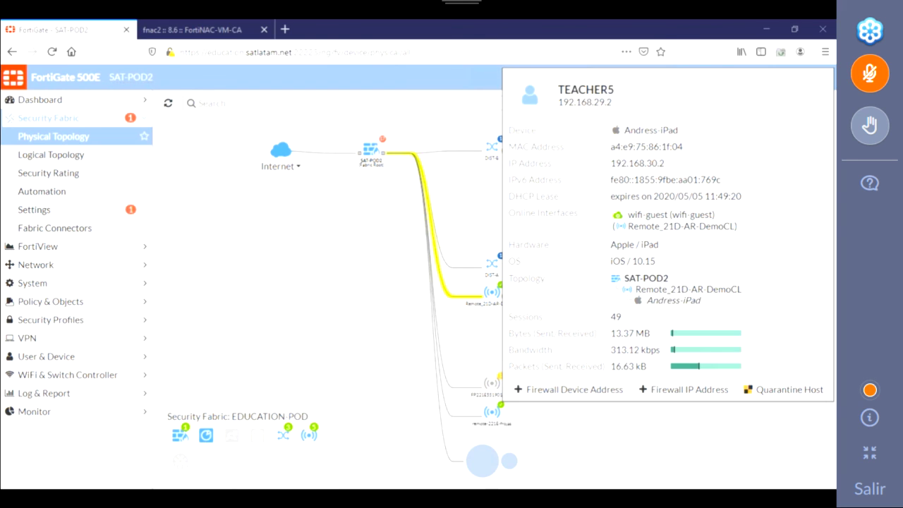
mouse_move(376, 156)
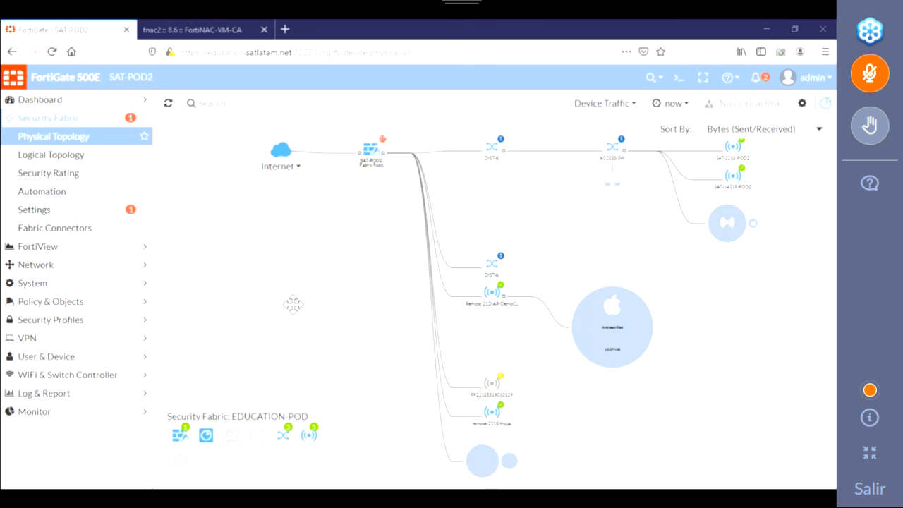
Step: In FortiNAC, go to the Security Rules page under Policy Configuration
click(197, 29)
click(437, 104)
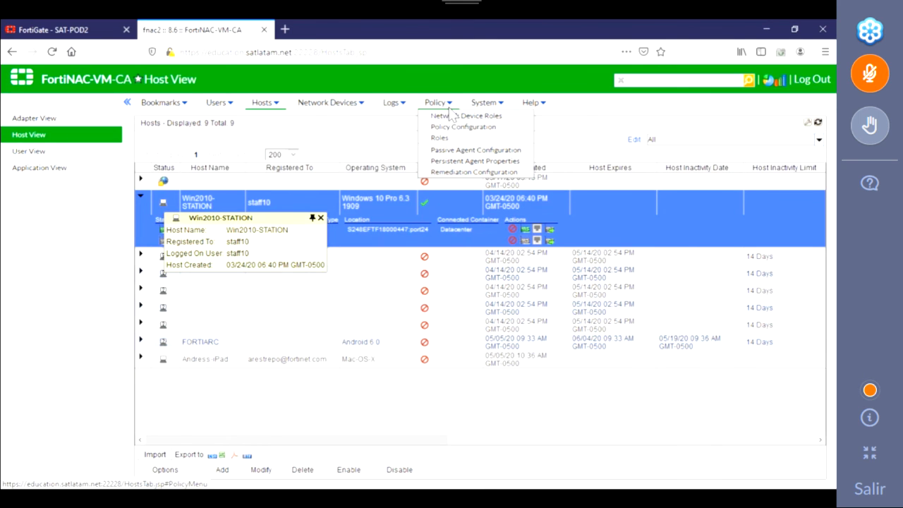
click(470, 128)
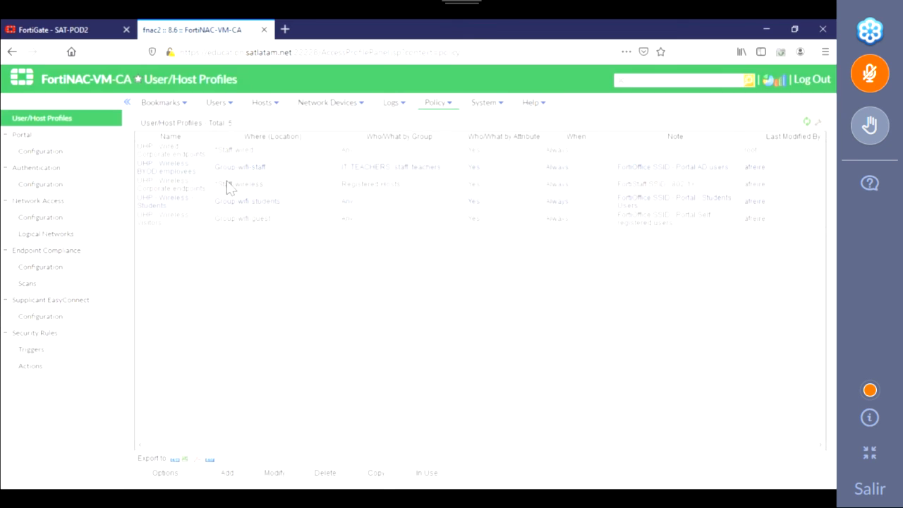
click(39, 348)
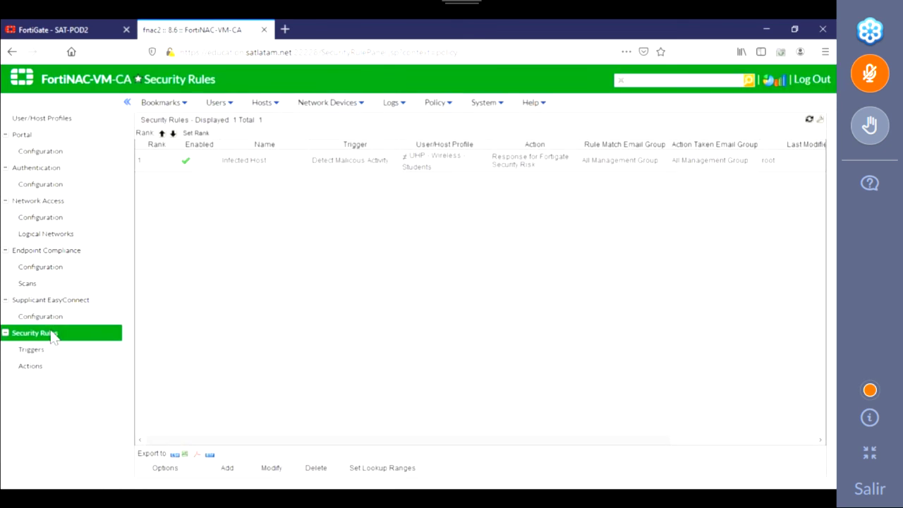
Step: Inspect the Infected Host rule's security action and user/host profile, closing without changes
click(279, 161)
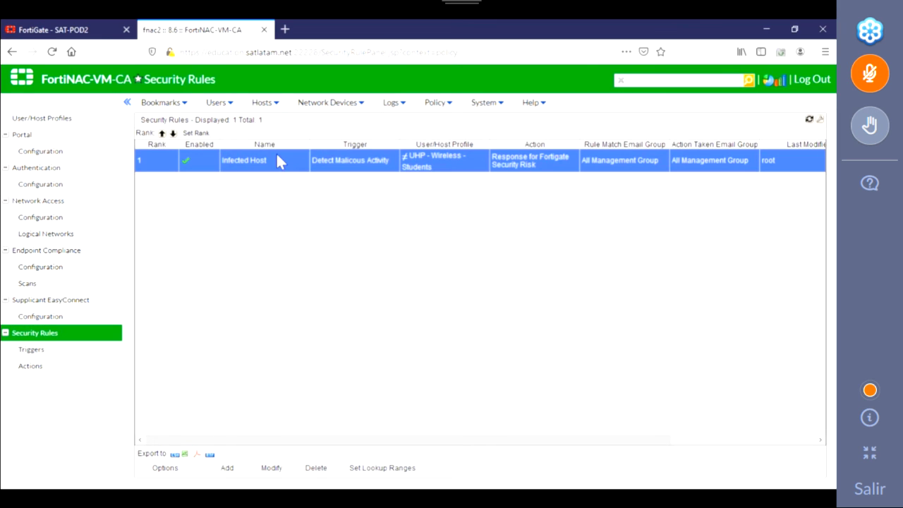
double_click(277, 160)
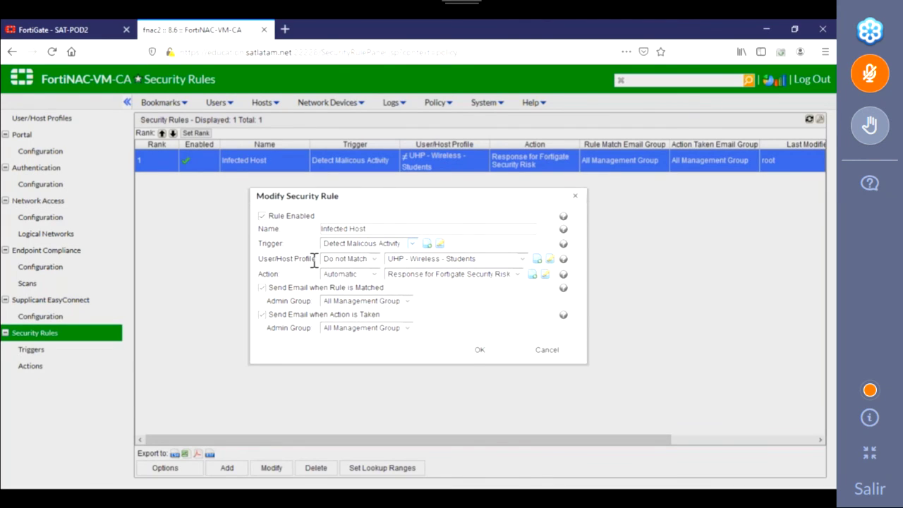
click(545, 275)
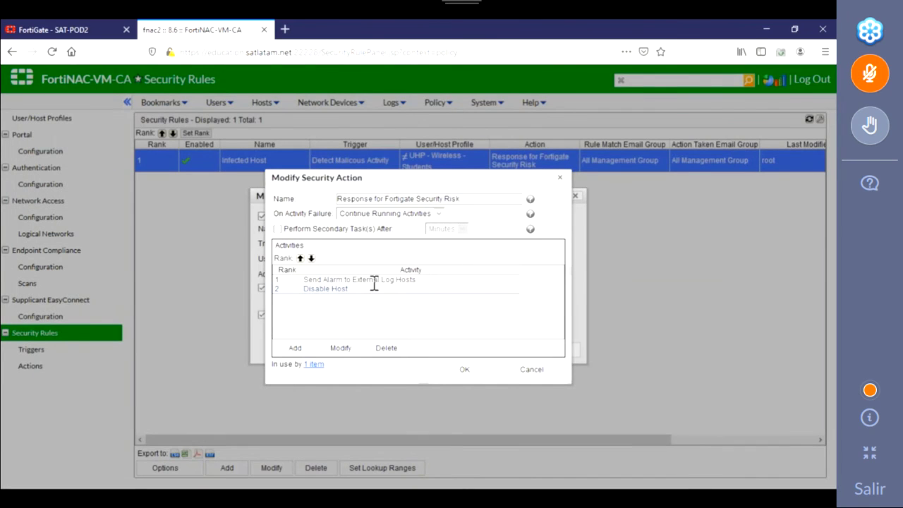
click(557, 176)
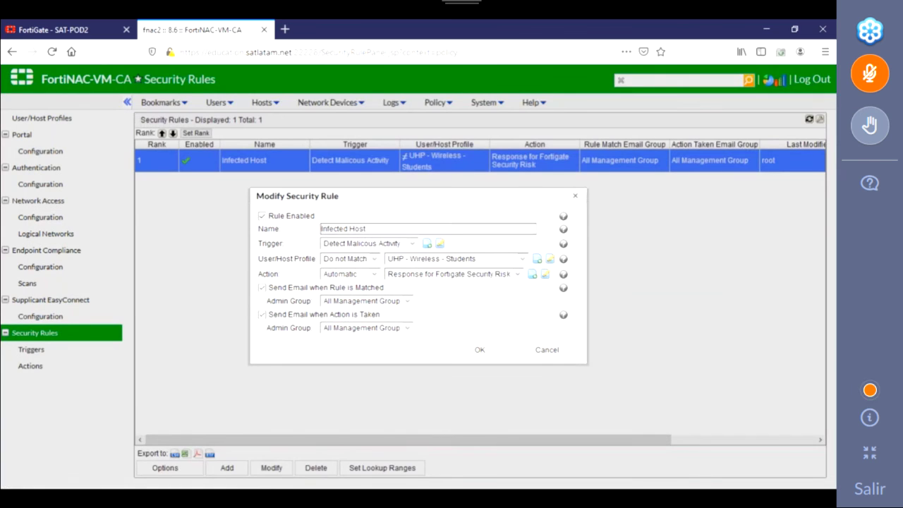
click(549, 261)
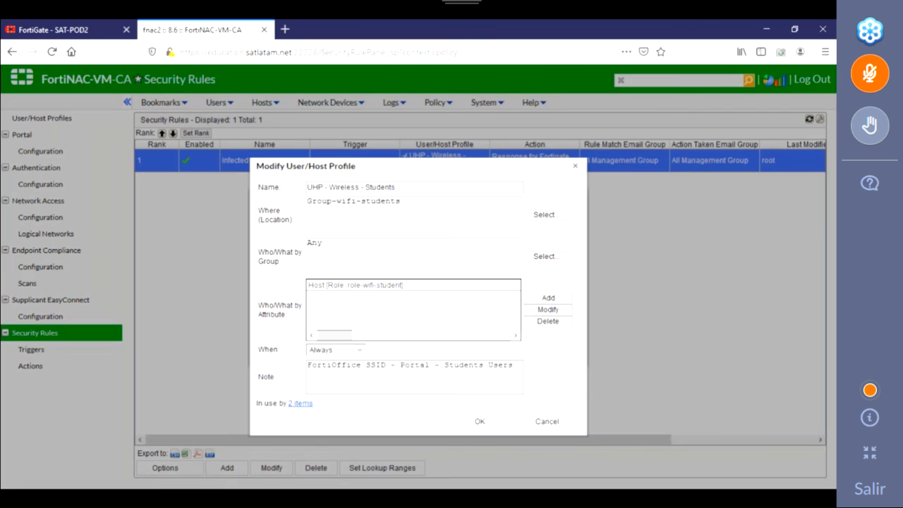
click(577, 170)
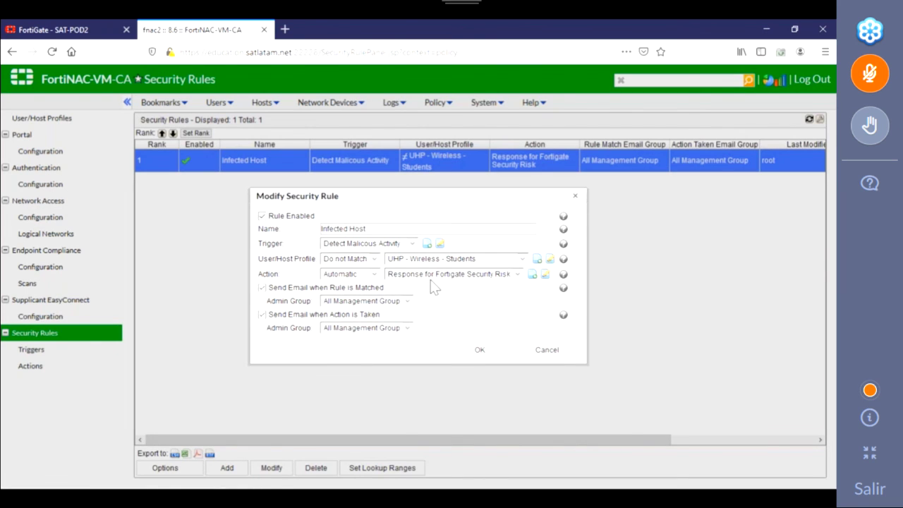
click(570, 196)
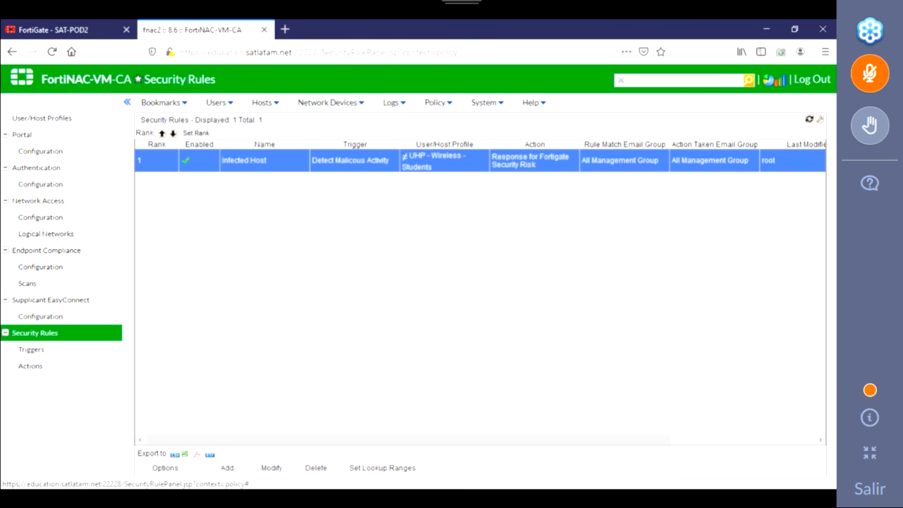
Step: Review the Detect Malicious Activity trigger's utm webfilter filter, then bring up the Hosts menu
click(32, 365)
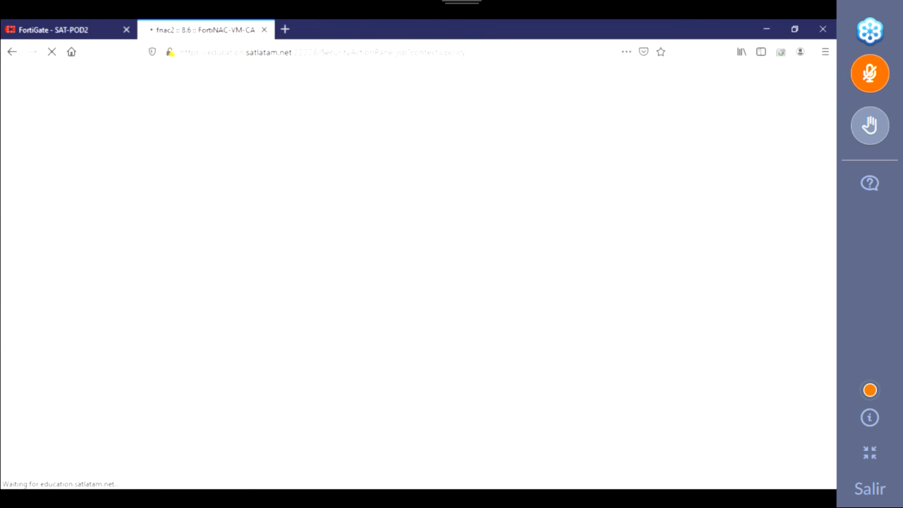
click(34, 351)
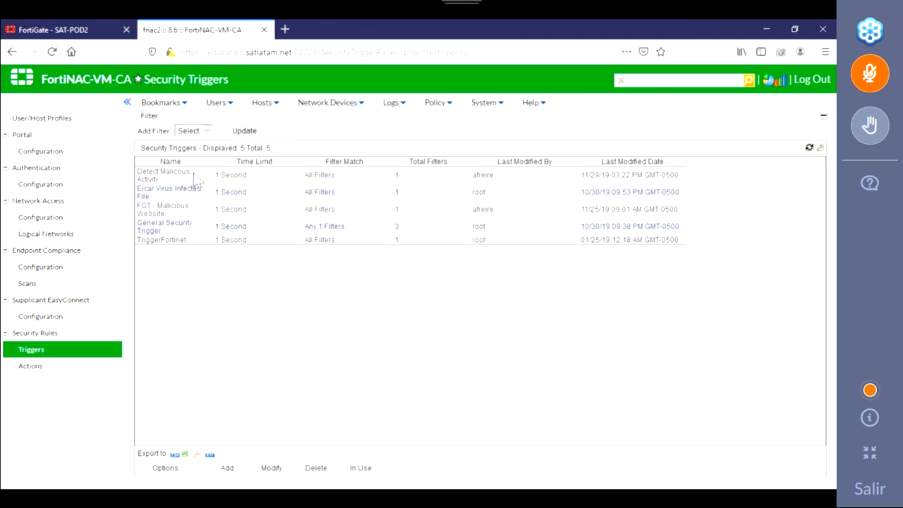
double_click(189, 175)
click(335, 276)
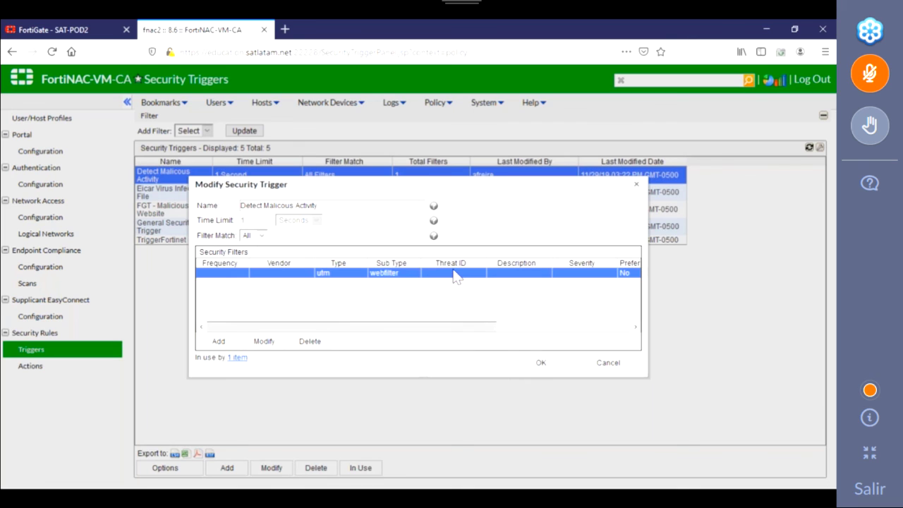
click(637, 184)
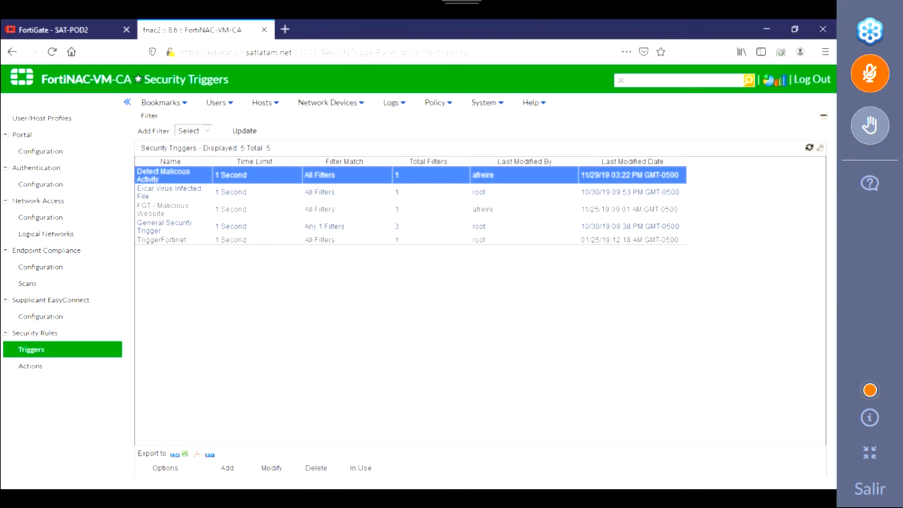
mouse_move(265, 106)
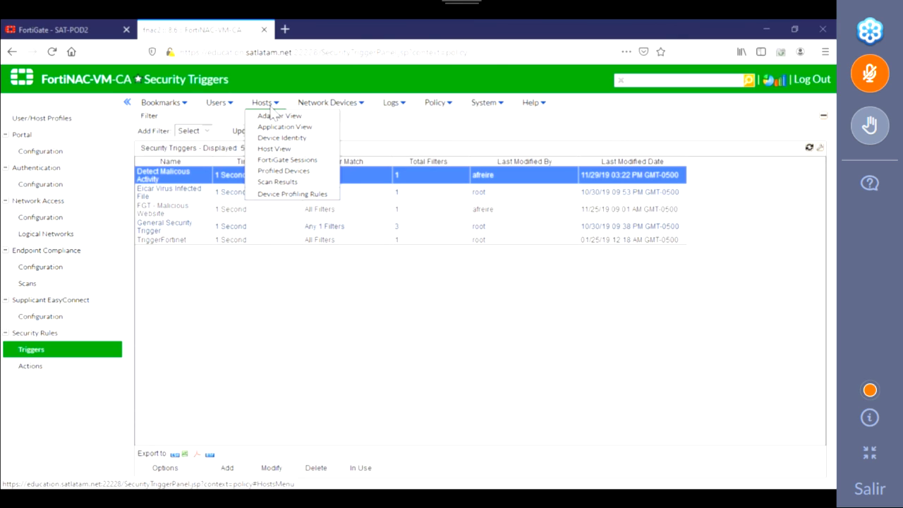
Step: Edit the Gaming (DHCP) profiling rule and enable the Active and HTTP/HTTPS methods
click(292, 193)
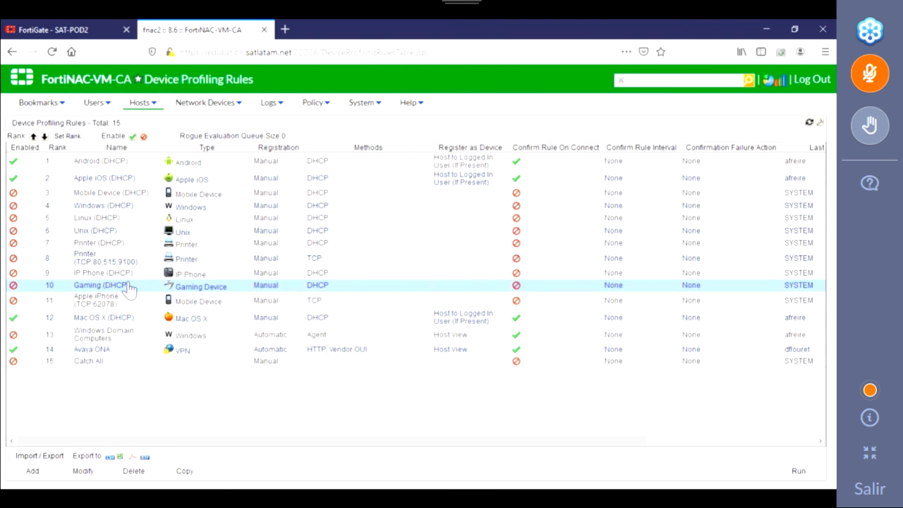
double_click(129, 287)
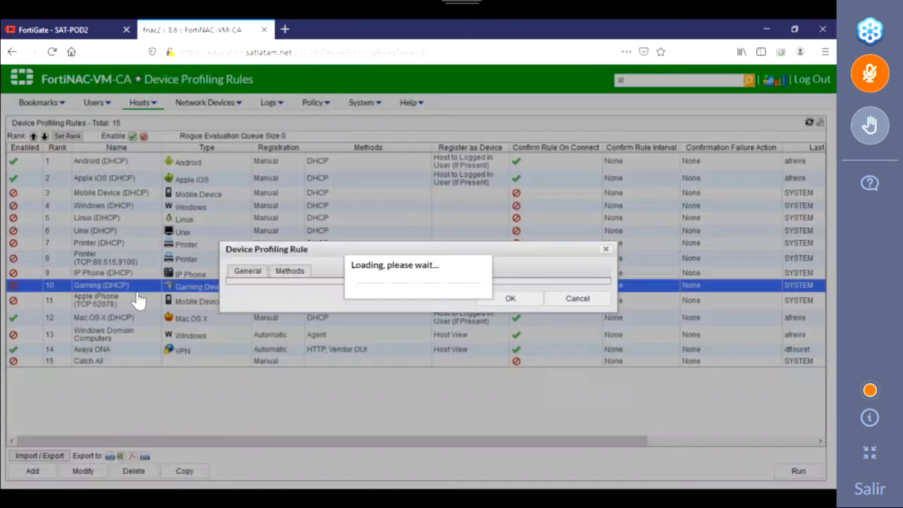
click(282, 119)
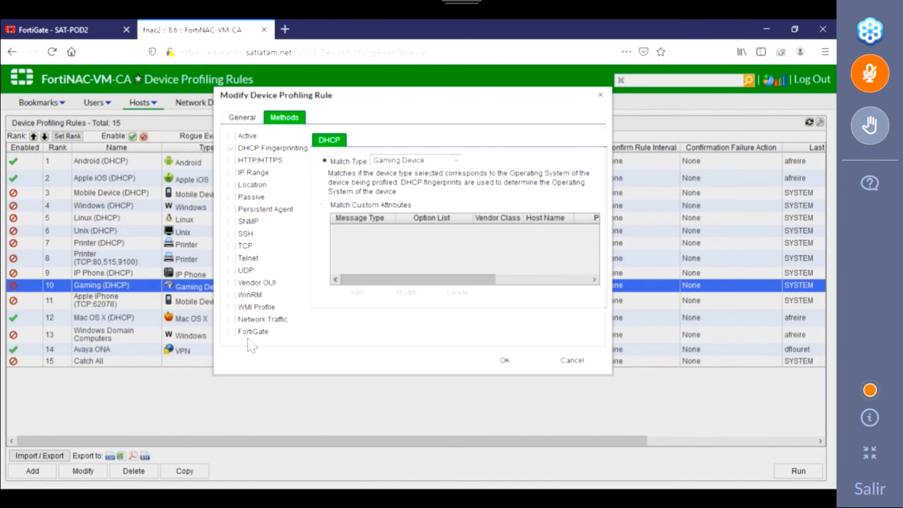
click(233, 137)
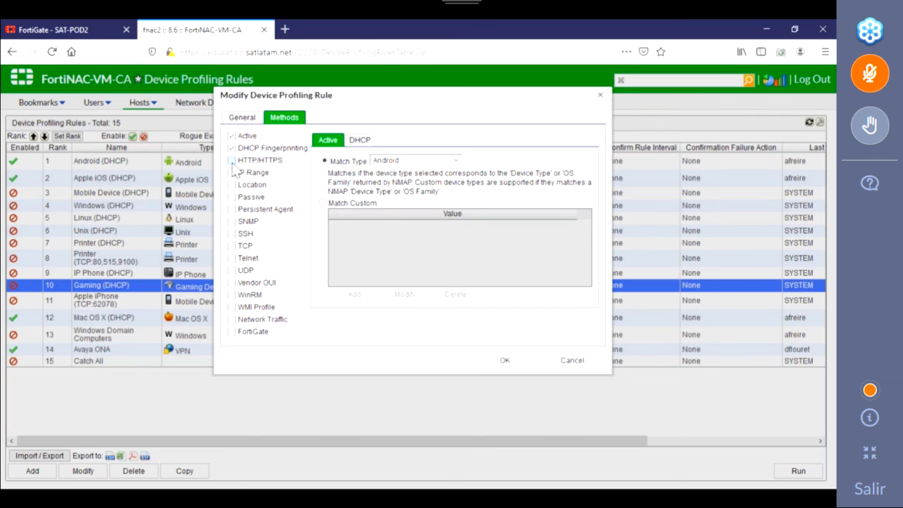
click(232, 161)
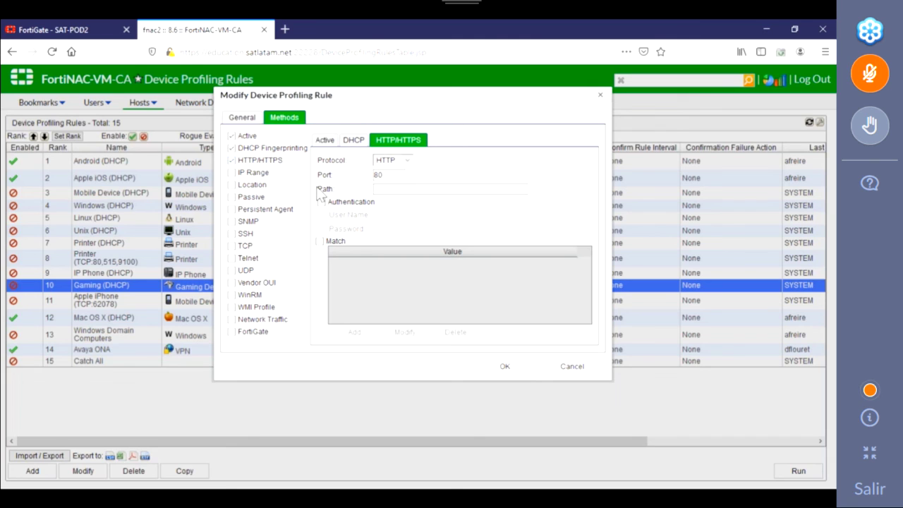
click(378, 191)
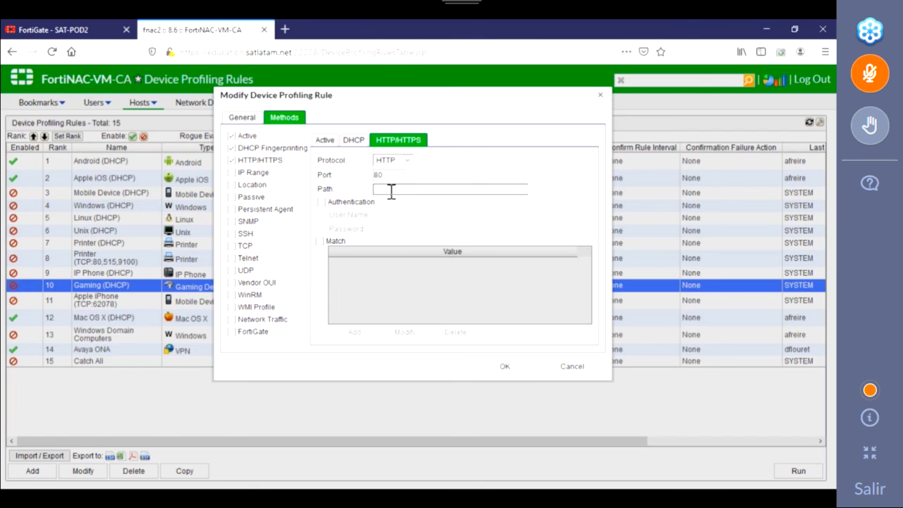
Step: Tick the IP Range, Location and WinRM methods on the Gaming (DHCP) rule
click(232, 173)
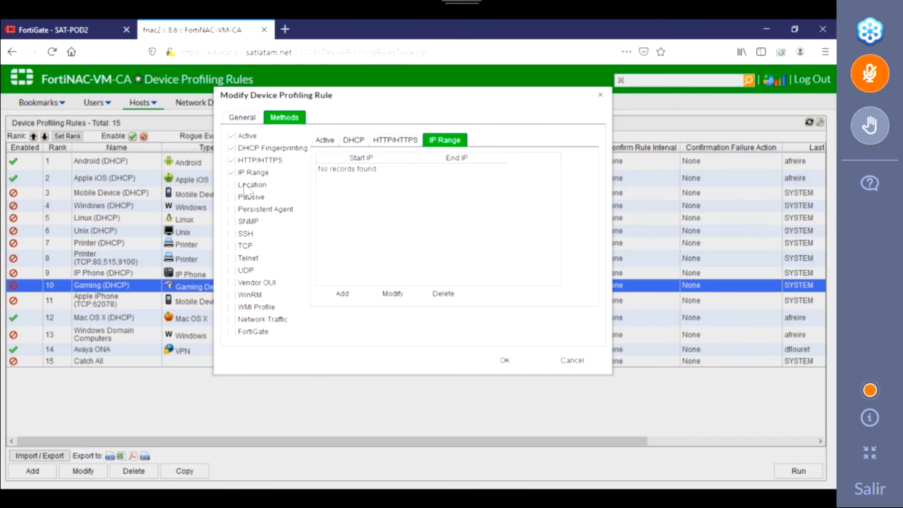
click(232, 185)
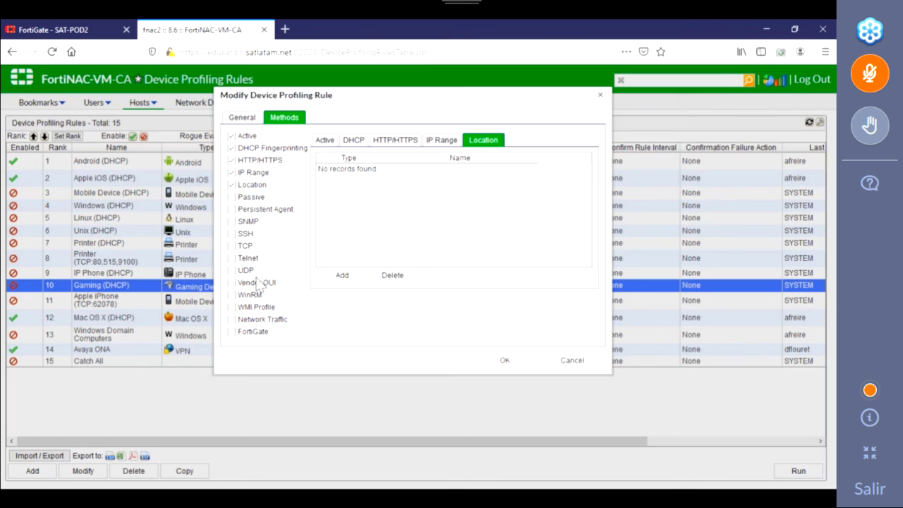
click(232, 295)
Step: Enable WMI Profile and check its Windows Services, Running Processes and Installed Applications settings
click(232, 307)
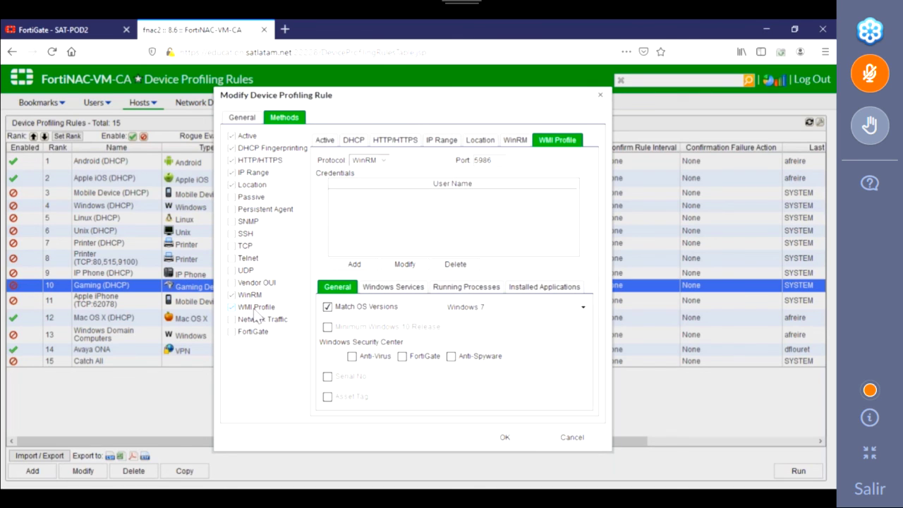
click(385, 293)
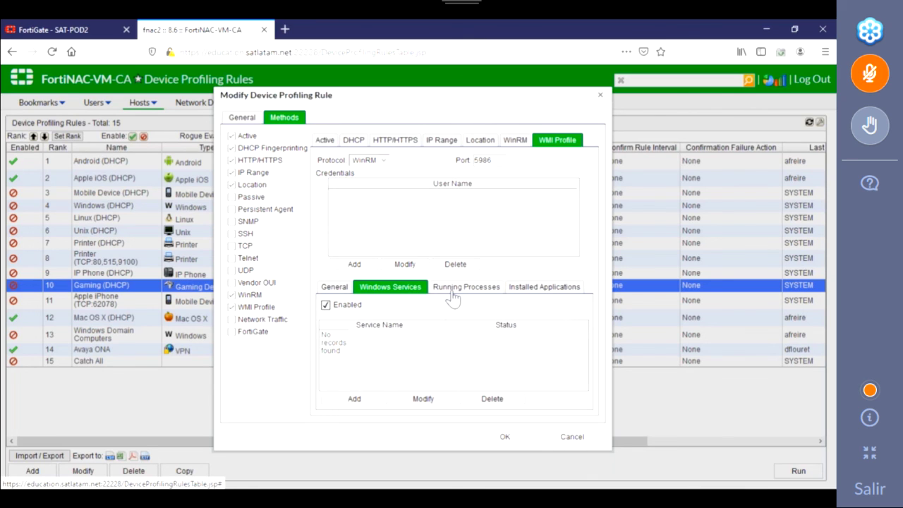
click(457, 292)
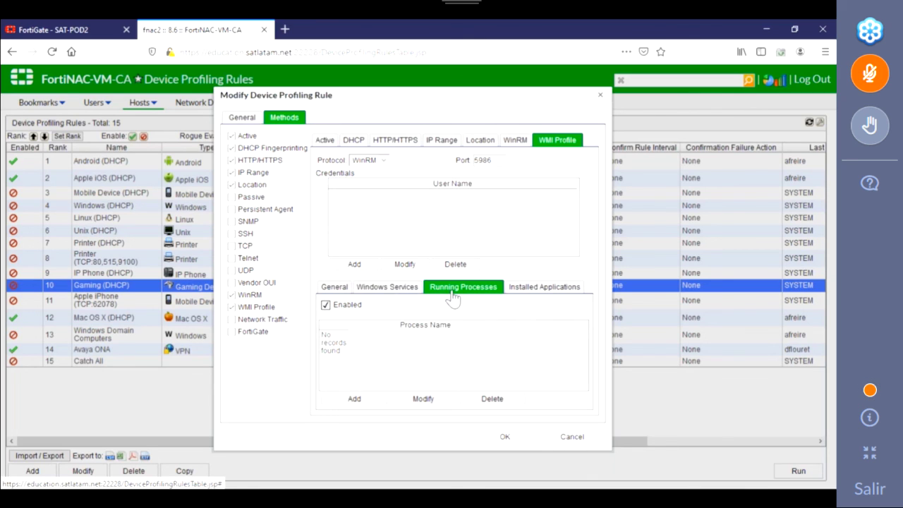
click(534, 292)
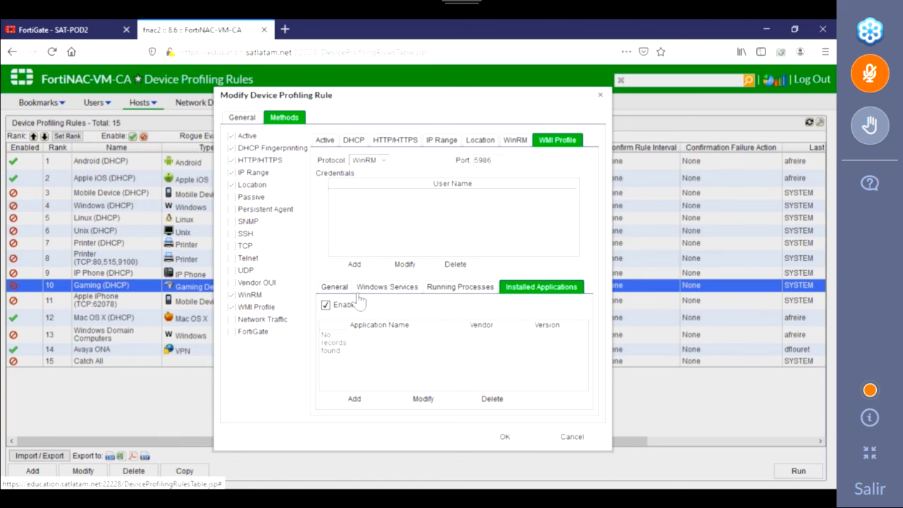
Step: Tick Vendor OUI, UDP, TCP and FortiGate in the Gaming (DHCP) rule's methods
click(232, 283)
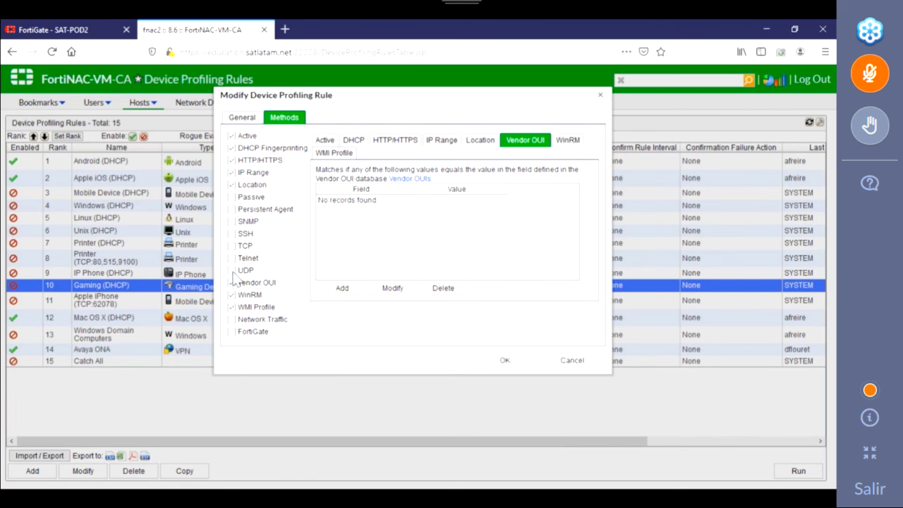
click(232, 271)
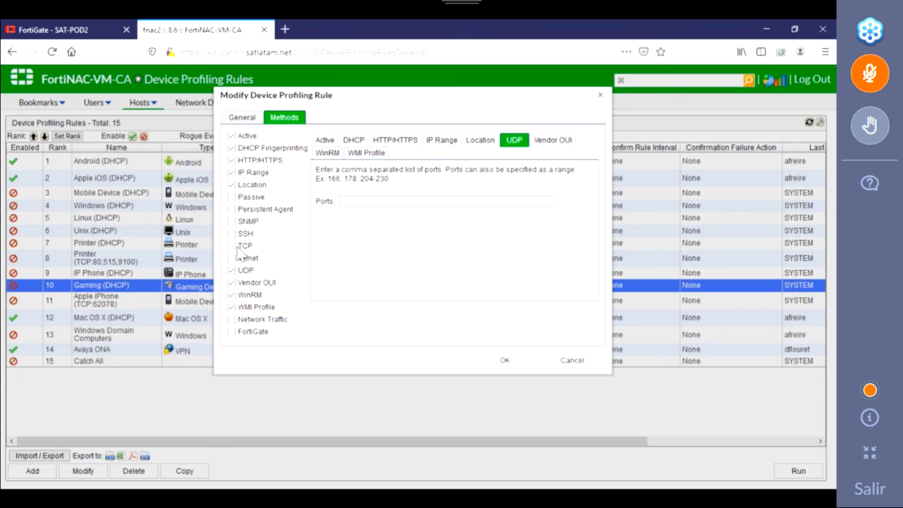
click(235, 247)
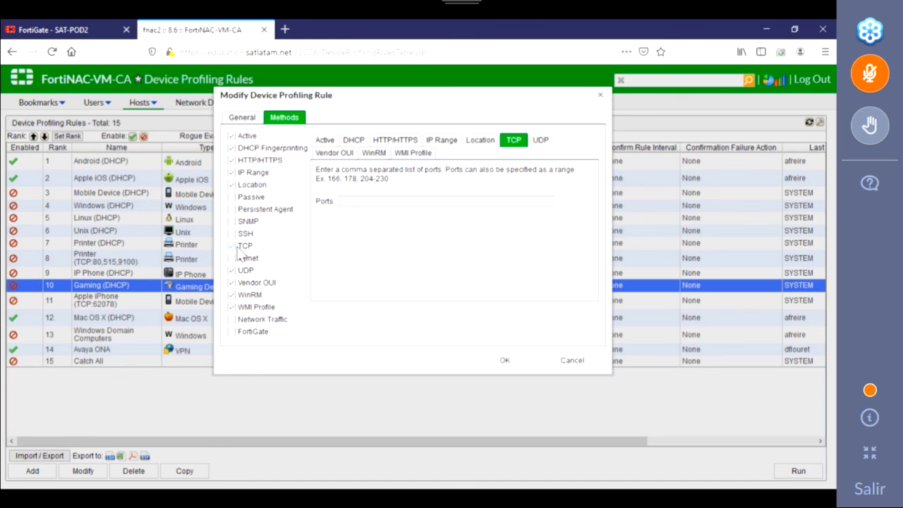
click(235, 333)
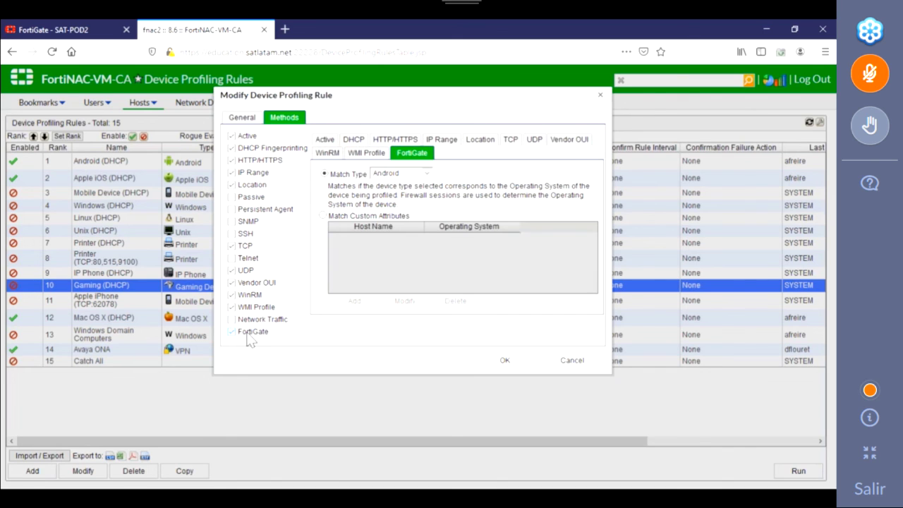